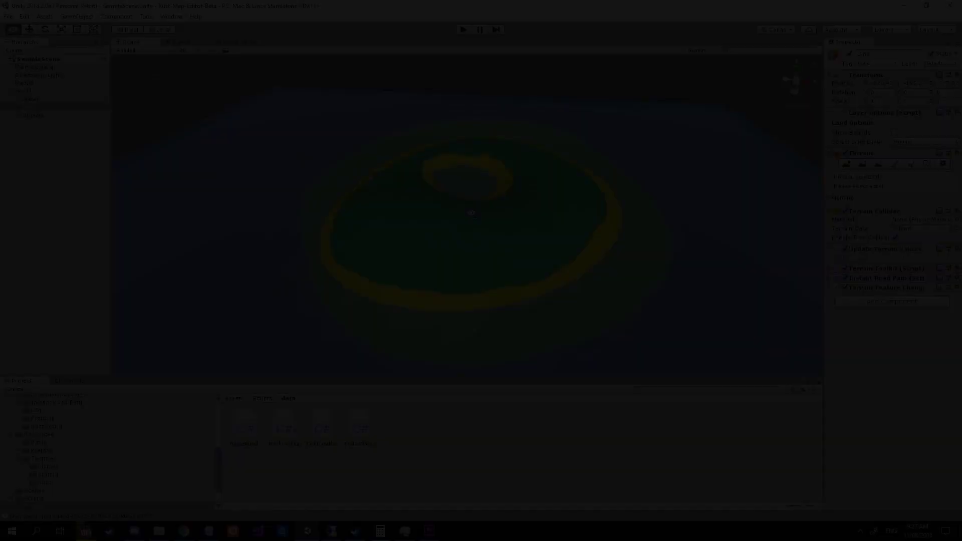
- Fly the Scene camera toward the crater on the island terrain
right_drag(471, 210, 468, 210)
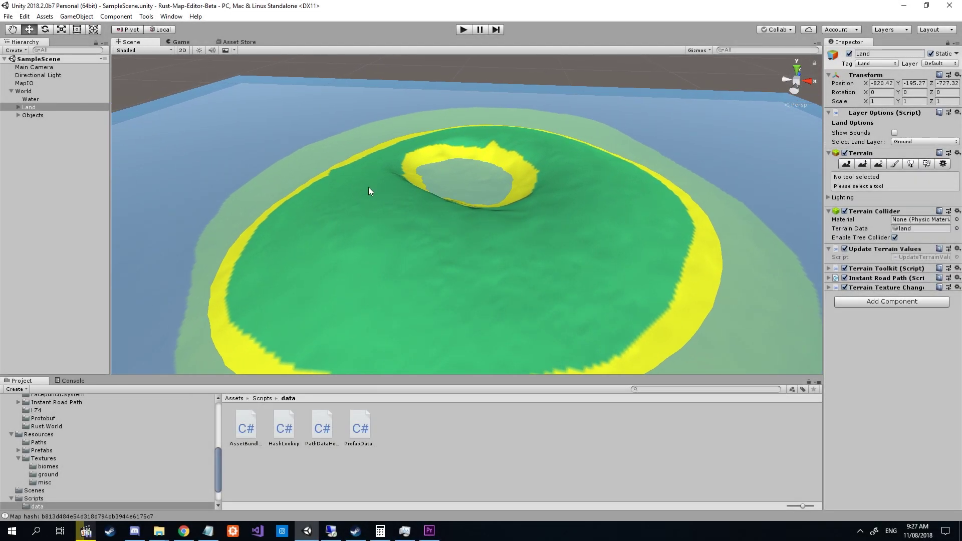
- Import all files of EasyRoads3D Free v3 from its Asset Store page, then return to the Scene view
click(236, 43)
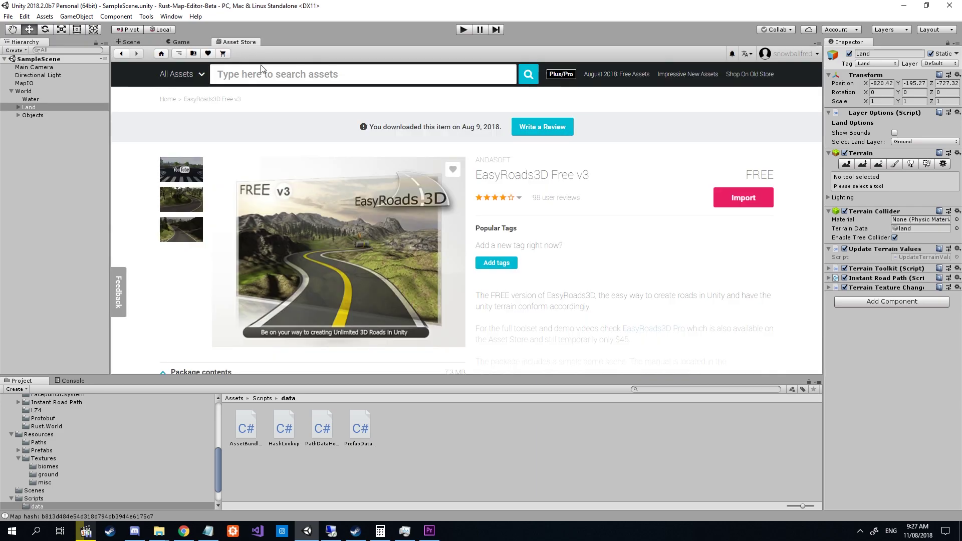
click(241, 70)
click(733, 196)
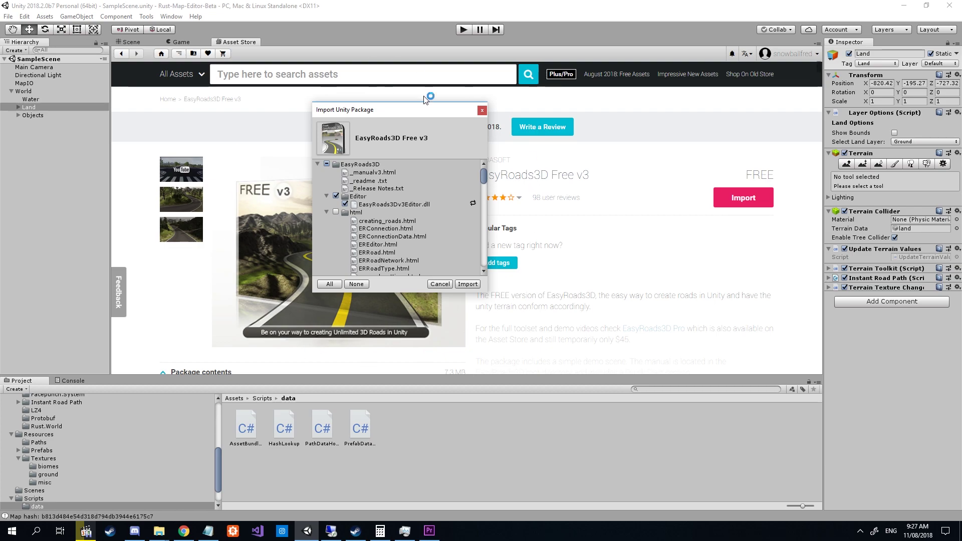
click(468, 285)
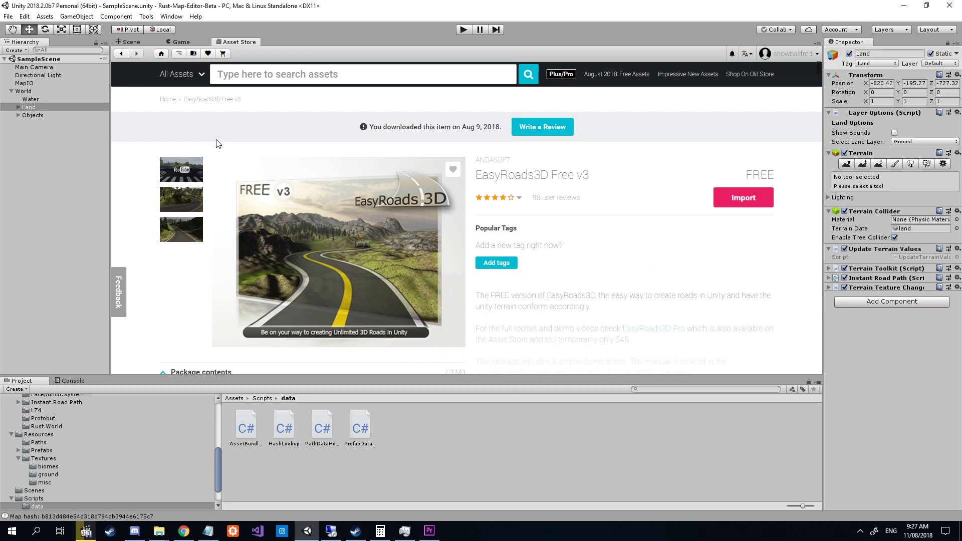
click(126, 42)
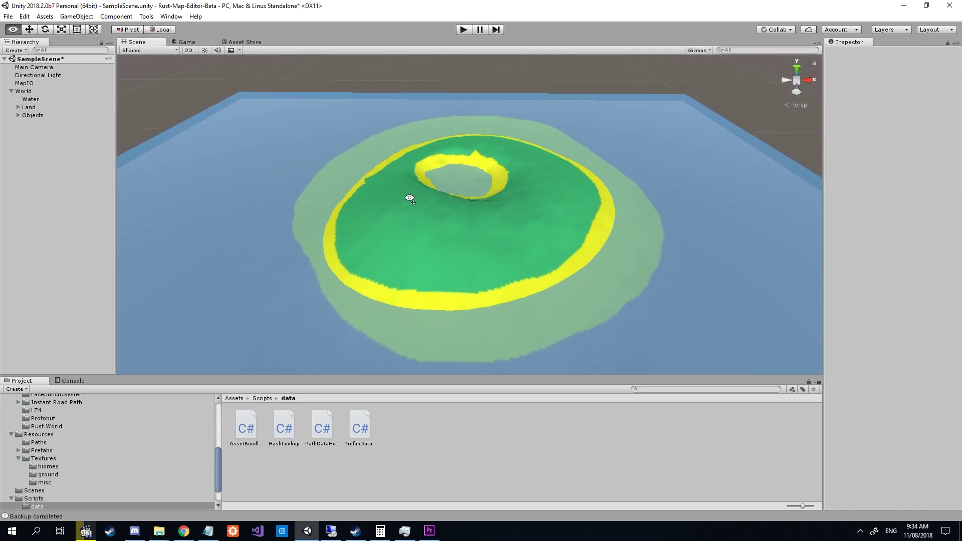
- Create an EasyRoads3D New Road Network with road presets imported, and expand it in the Hierarchy
scroll(409, 199, up, 5)
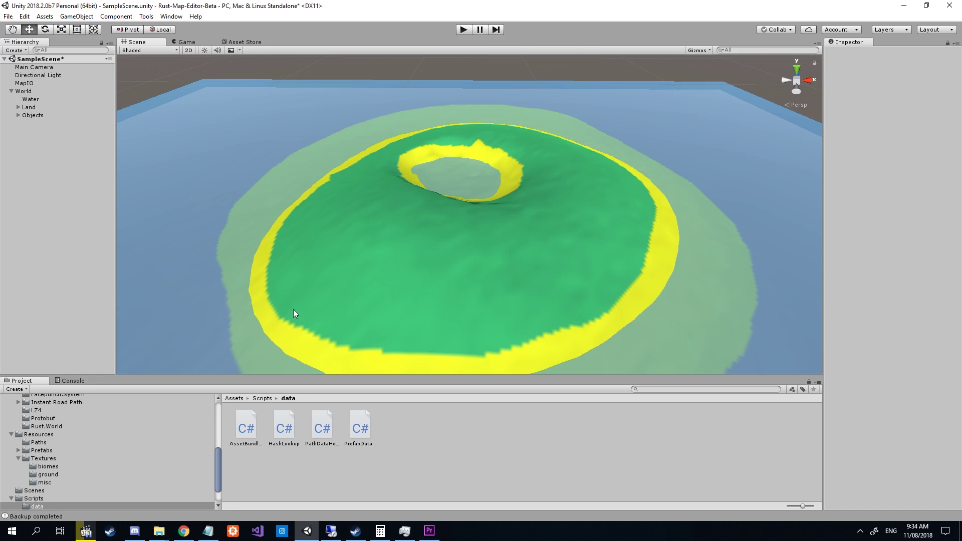
right_click(20, 124)
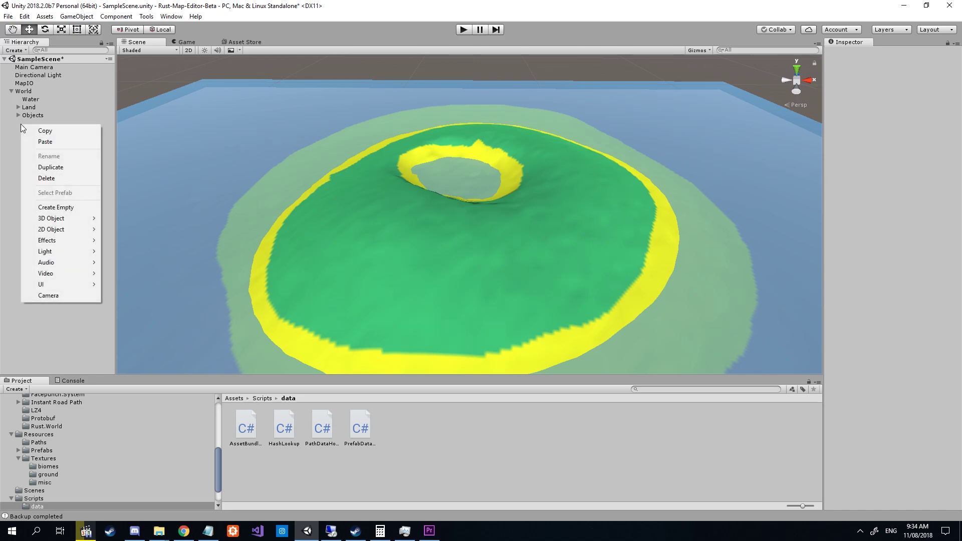
mouse_move(79, 218)
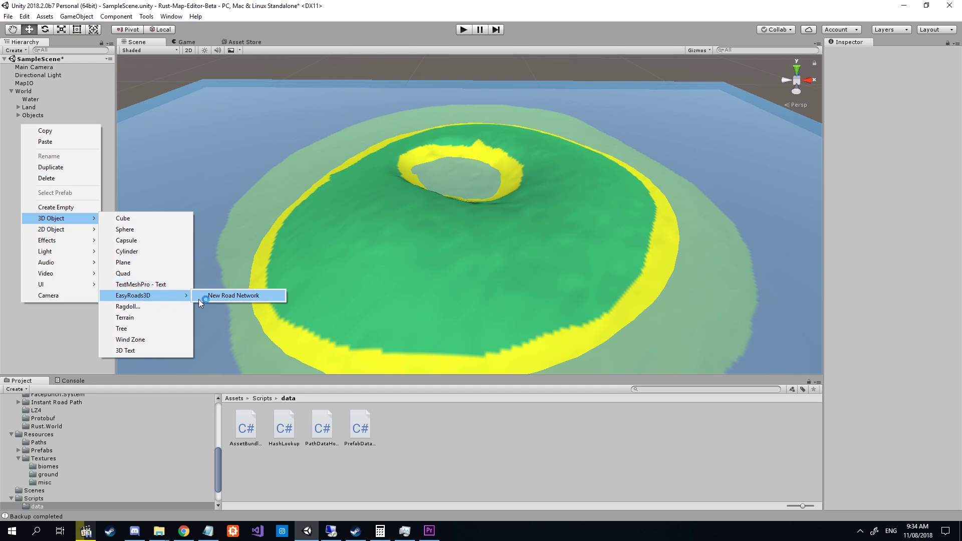
click(215, 296)
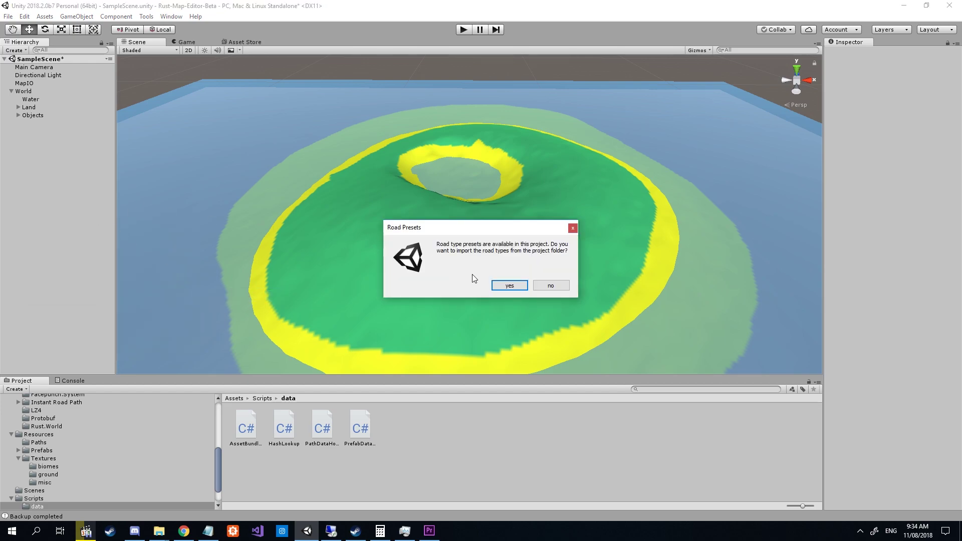
click(507, 286)
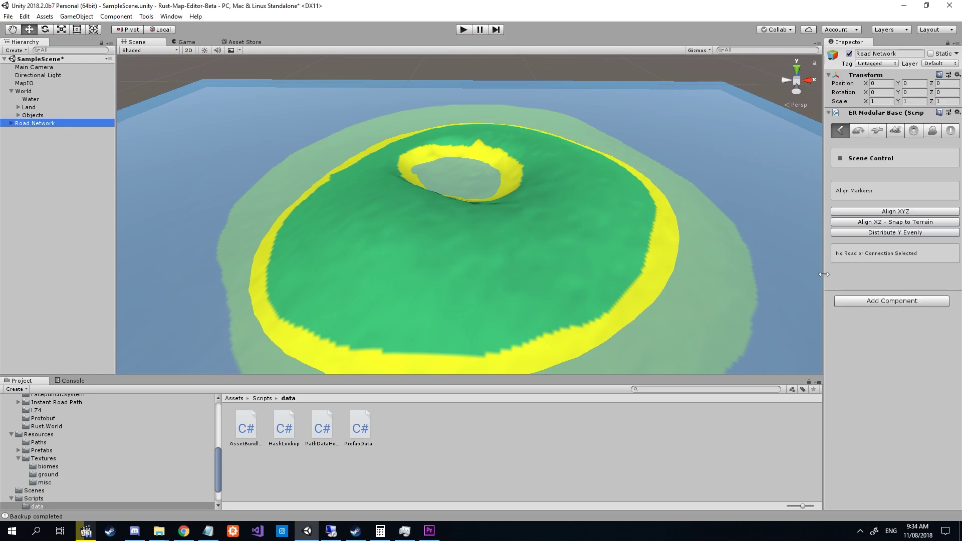
drag(824, 274, 725, 273)
click(11, 124)
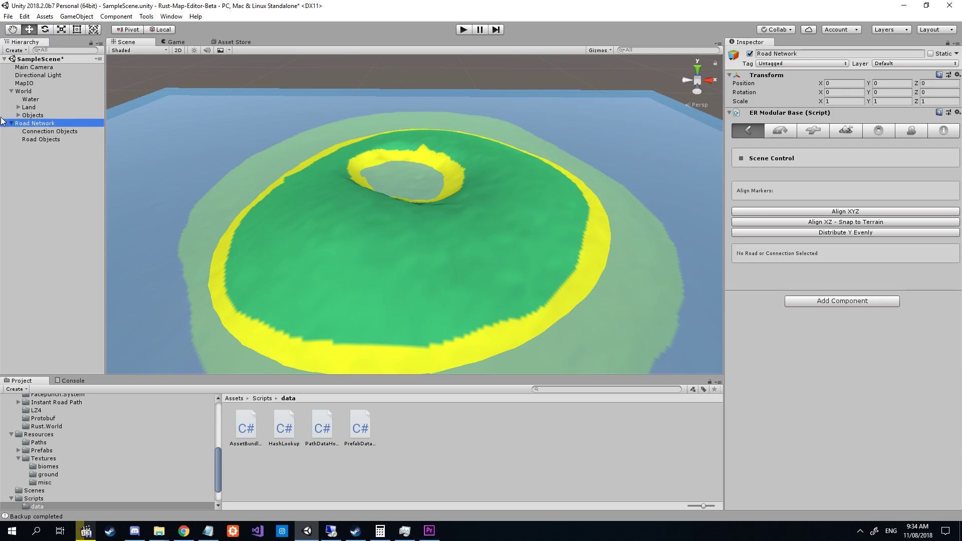
- Collapse Road Network and look through the ER Modular Base side object and version info tabs
click(11, 124)
click(912, 132)
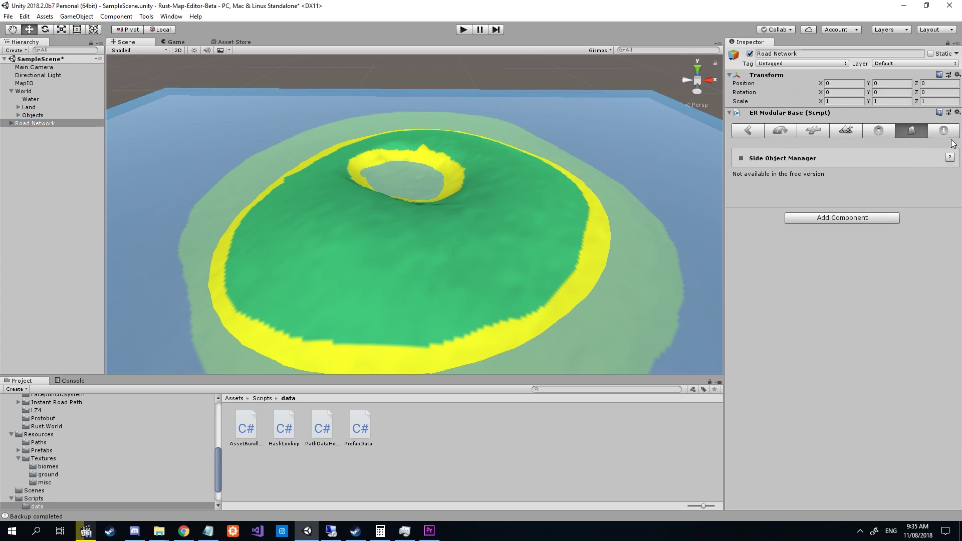
click(932, 132)
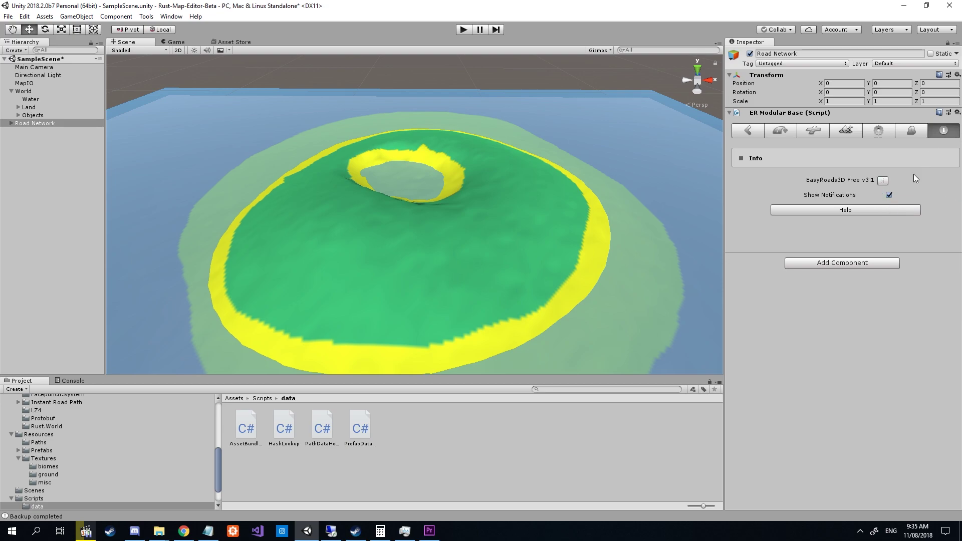
- Assign Land as the Mesh Terrain under General Settings > Scene Settings
click(880, 130)
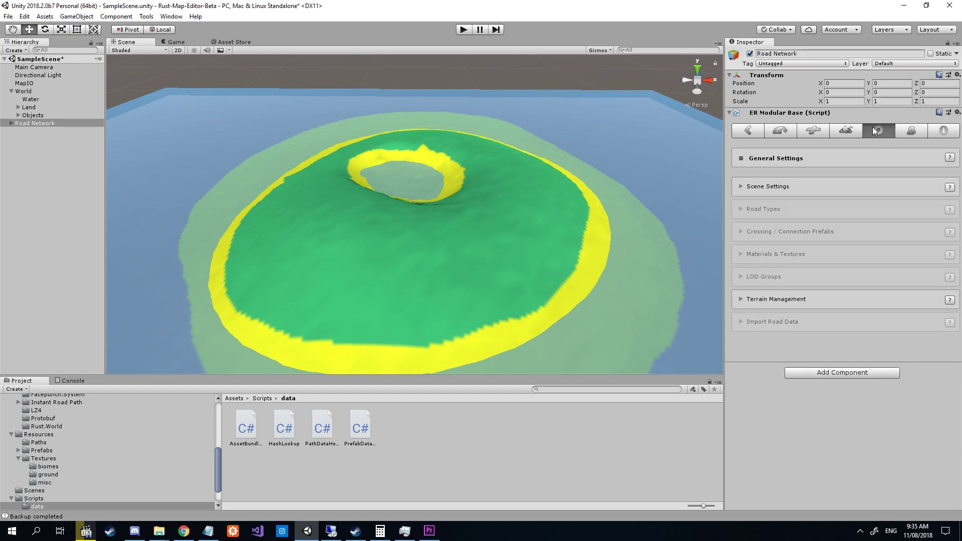
click(741, 187)
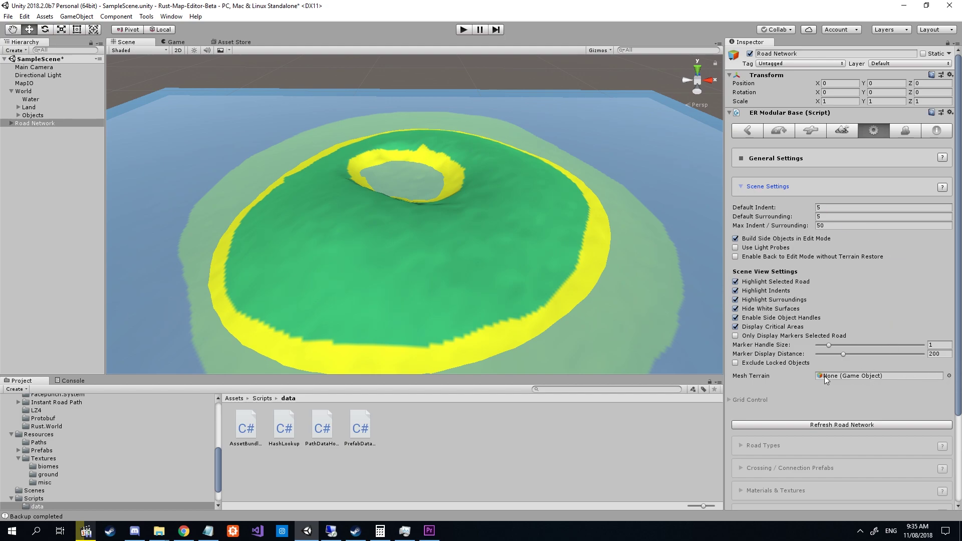
click(887, 373)
click(949, 377)
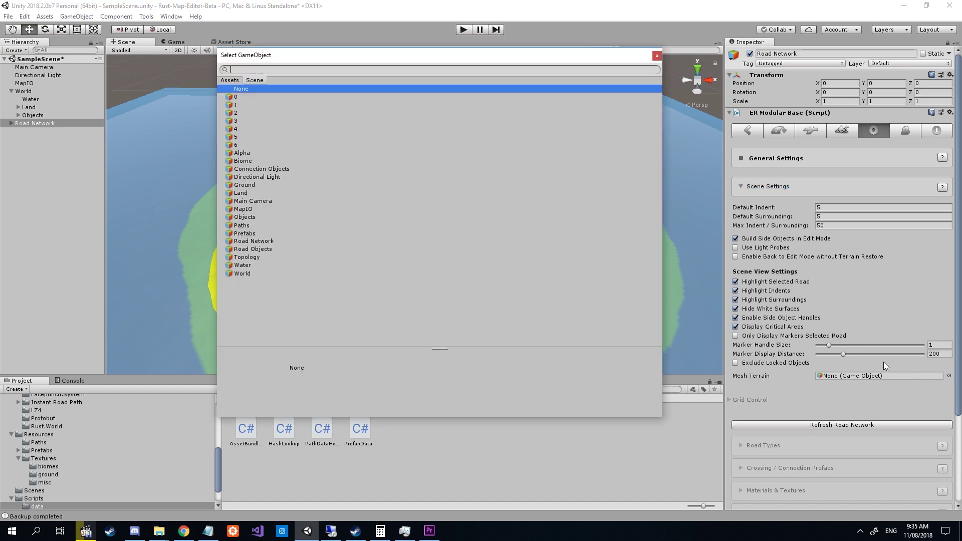
click(240, 193)
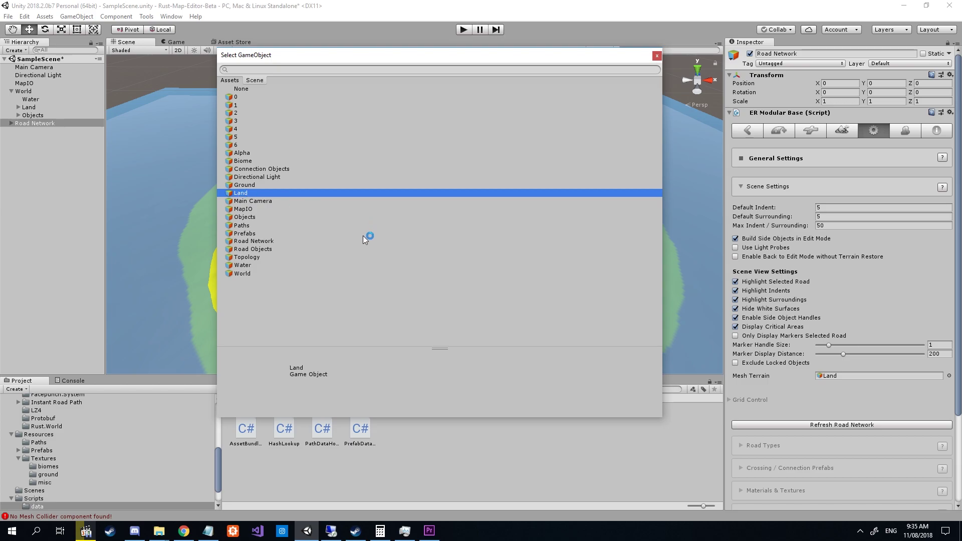
double_click(262, 194)
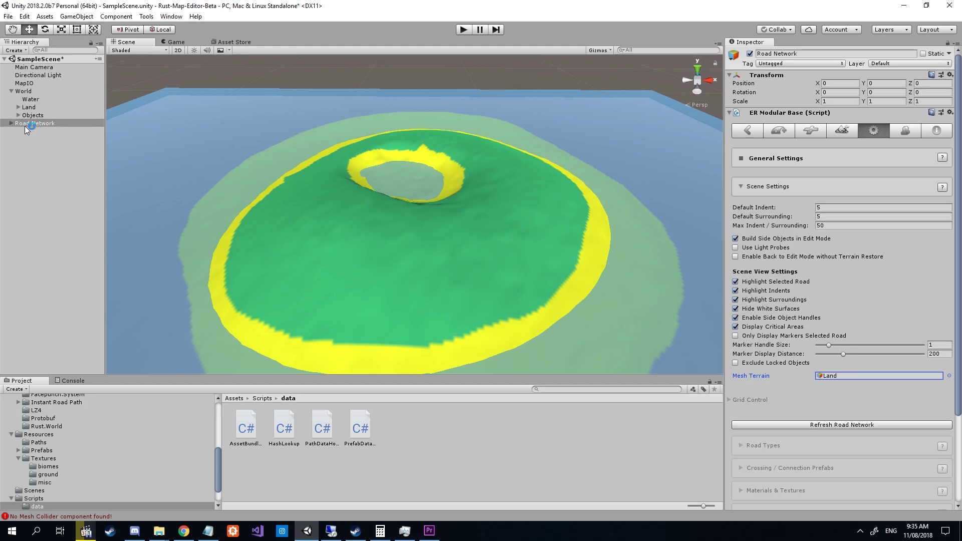
- Create a new road of type Default Road 1 with width 10
click(780, 134)
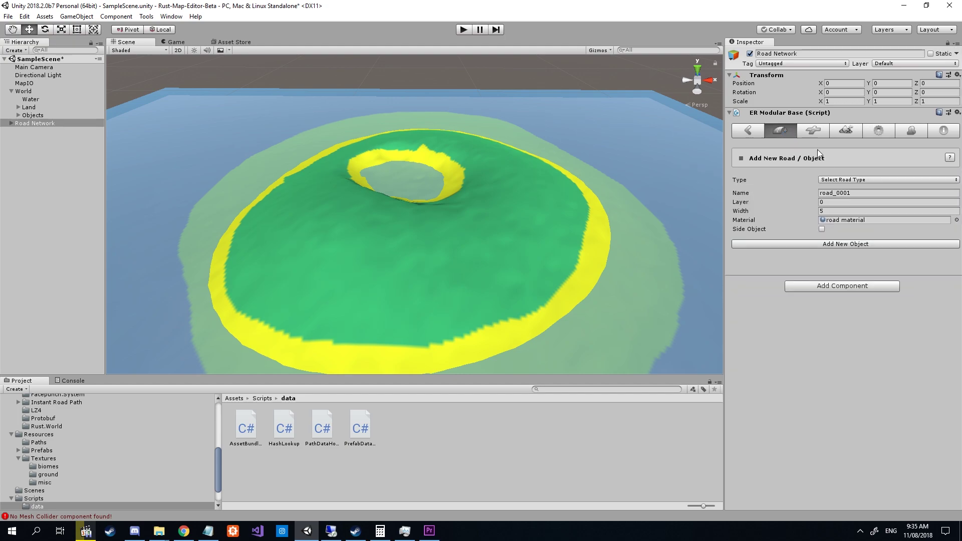
click(844, 180)
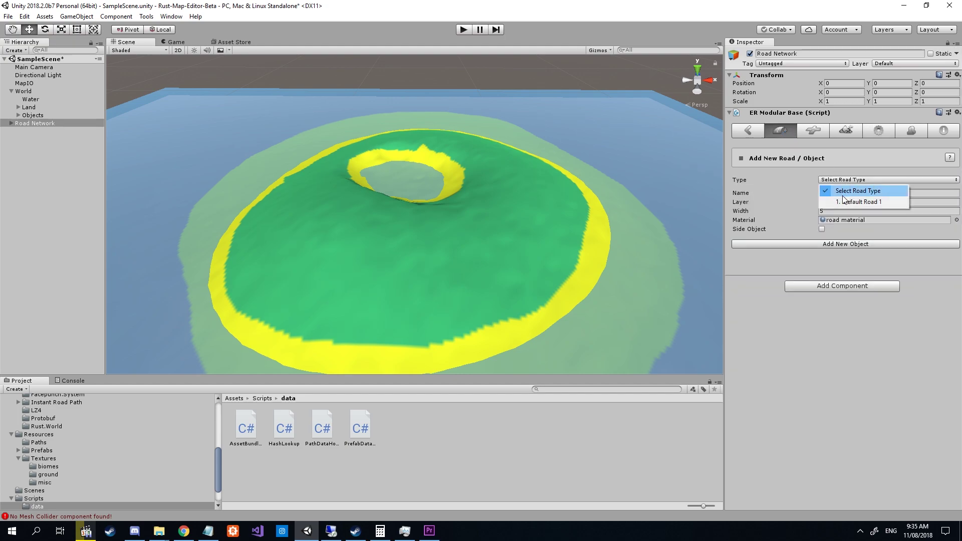
click(847, 203)
click(833, 210)
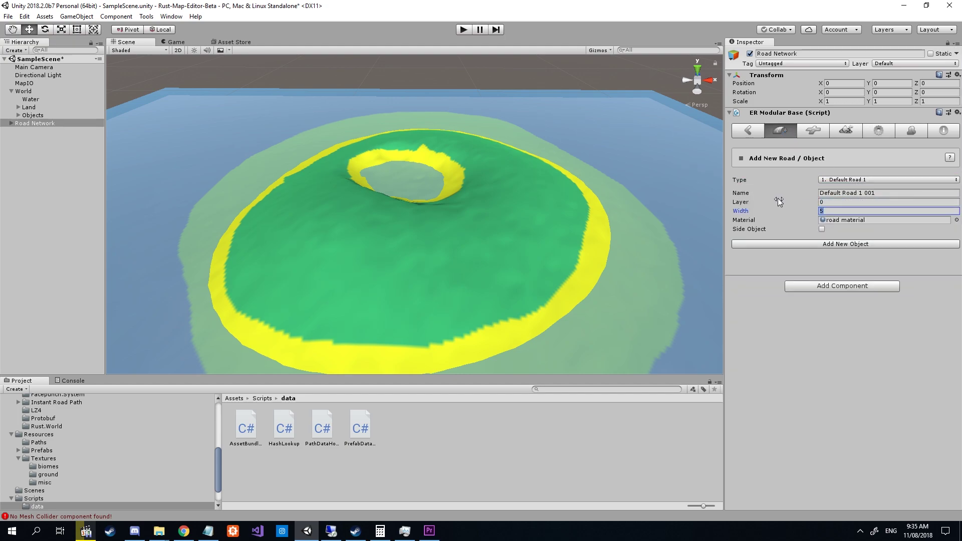
text(10)
click(839, 243)
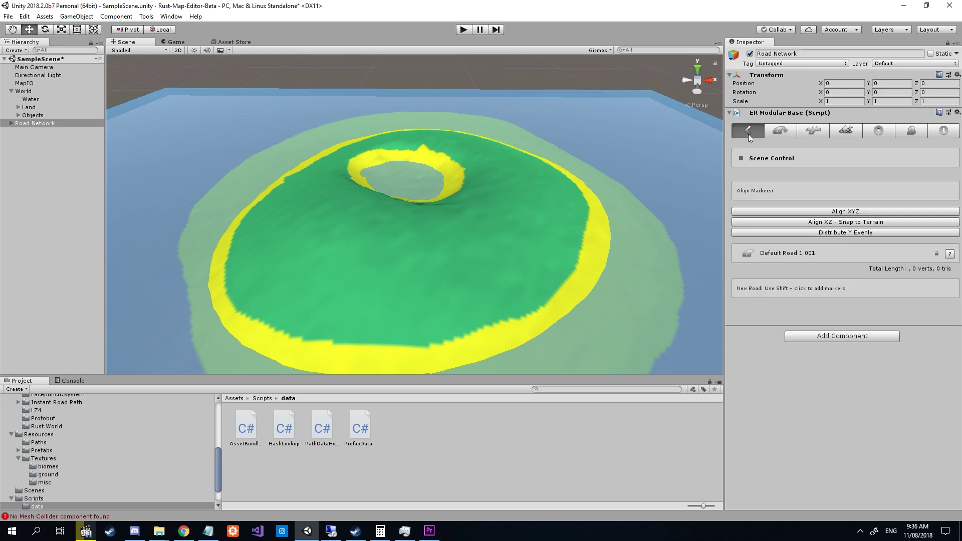
- Place markers across the terrain to lay out the Default Road 1 001 road
shift+click(495, 273)
shift+click(461, 281)
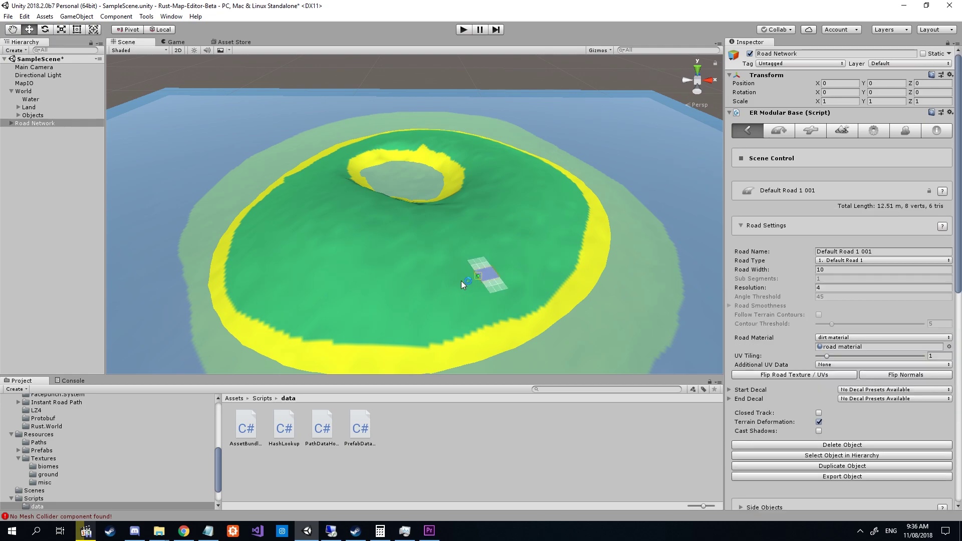
shift+click(429, 287)
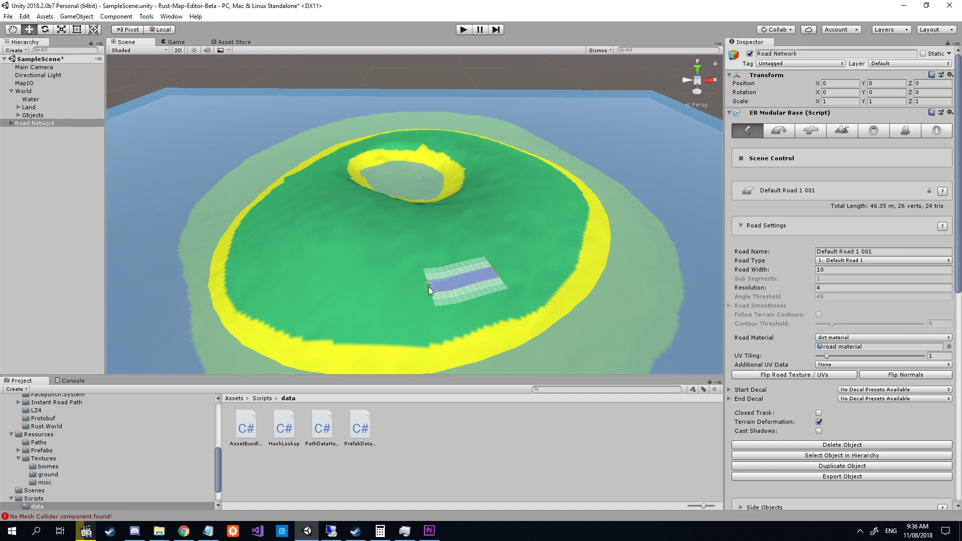
alt+drag(429, 286, 659, 276)
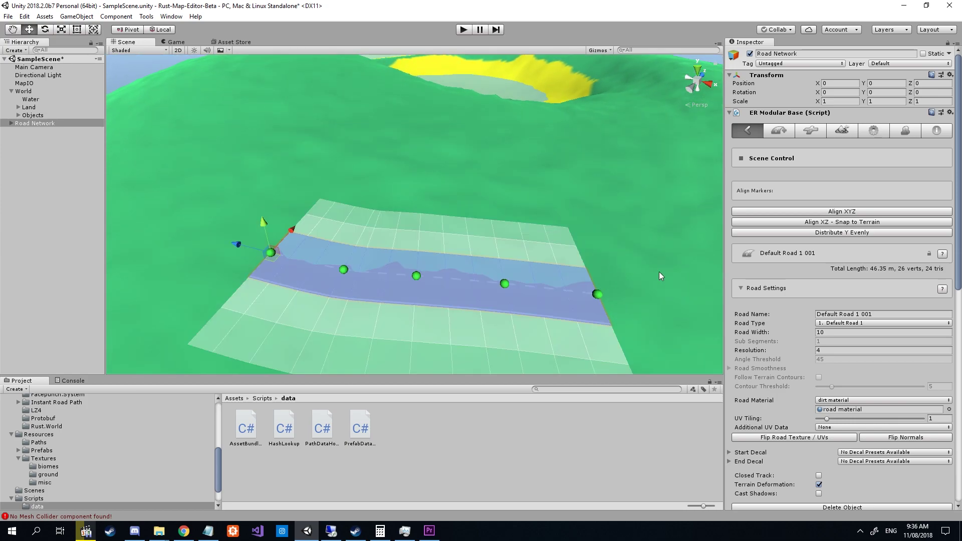
- Set the last marker's Left Indent to 5.6 and Curve Strength to 0.472
click(742, 288)
alt+drag(600, 242, 464, 283)
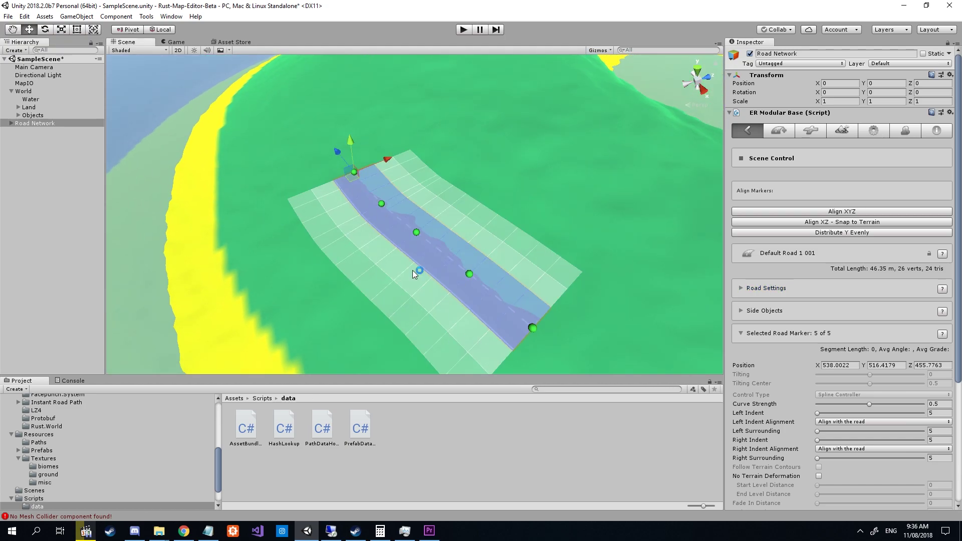
scroll(760, 365, down, 3)
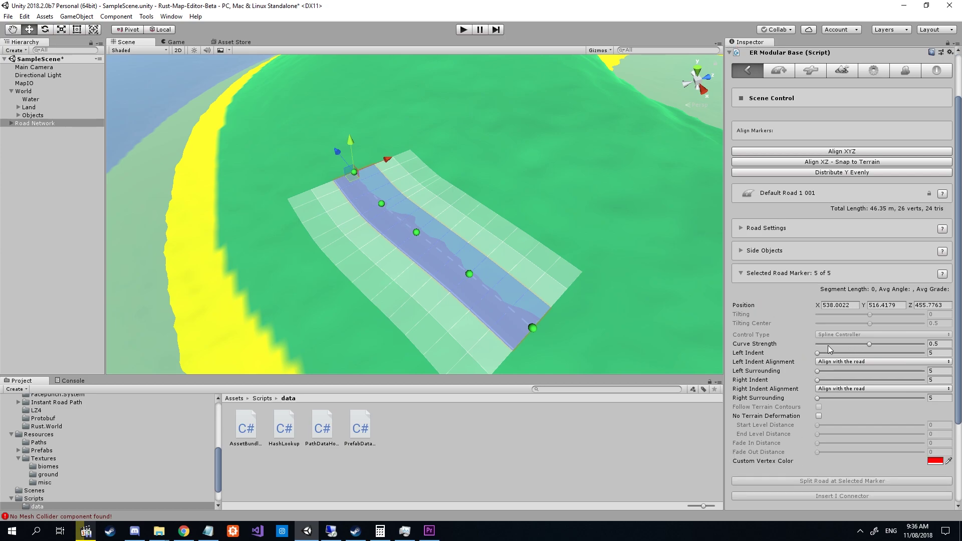
mouse_move(818, 354)
mouse_down()
mouse_move(831, 357)
mouse_move(821, 363)
mouse_up()
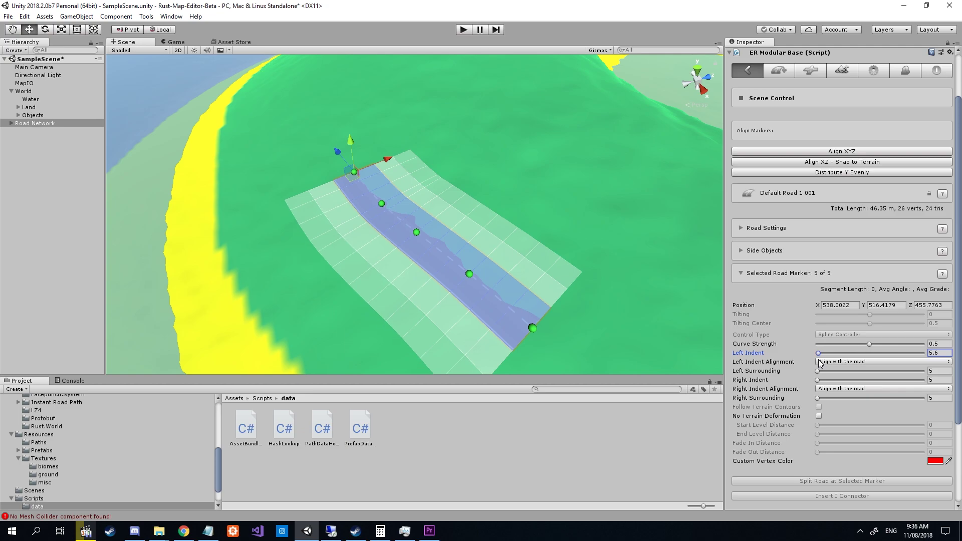
mouse_move(870, 345)
mouse_down()
mouse_move(879, 348)
mouse_move(867, 347)
mouse_up()
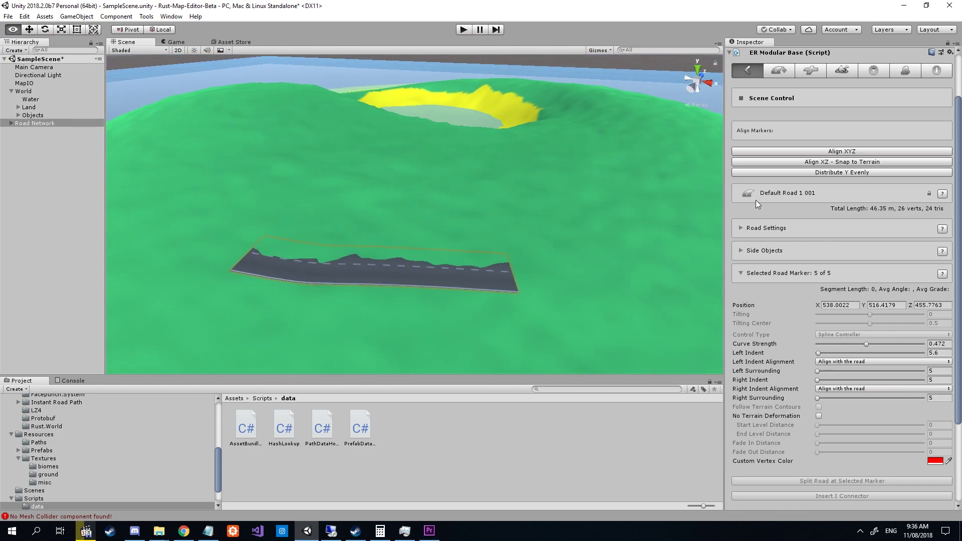
click(842, 73)
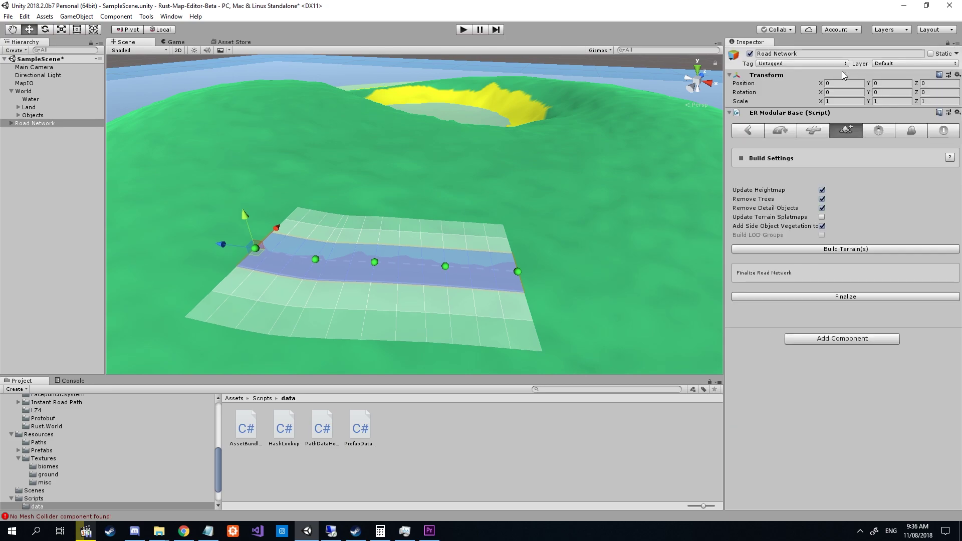
- Build Default Road 1 001 into the terrain, confirming the EasyRoads3D alert, and inspect the result
click(825, 250)
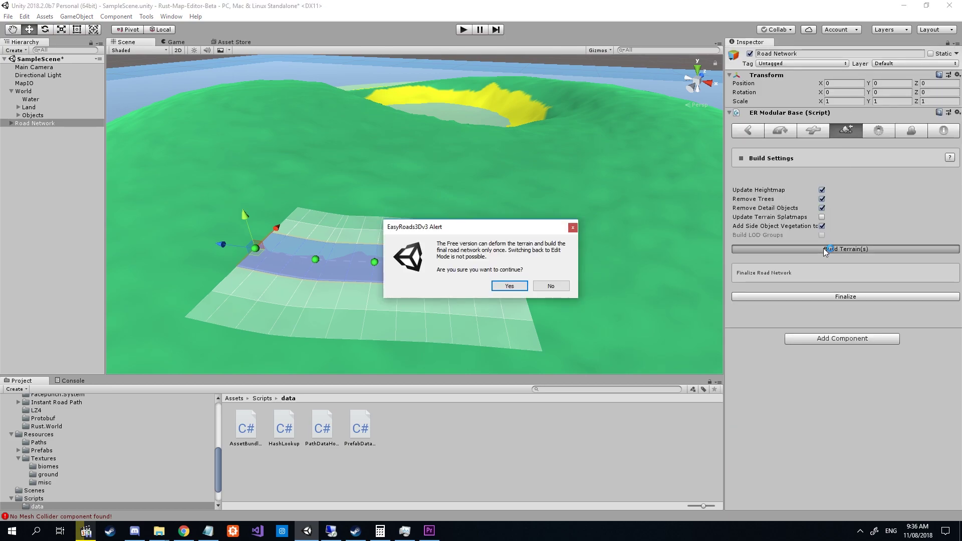
click(504, 285)
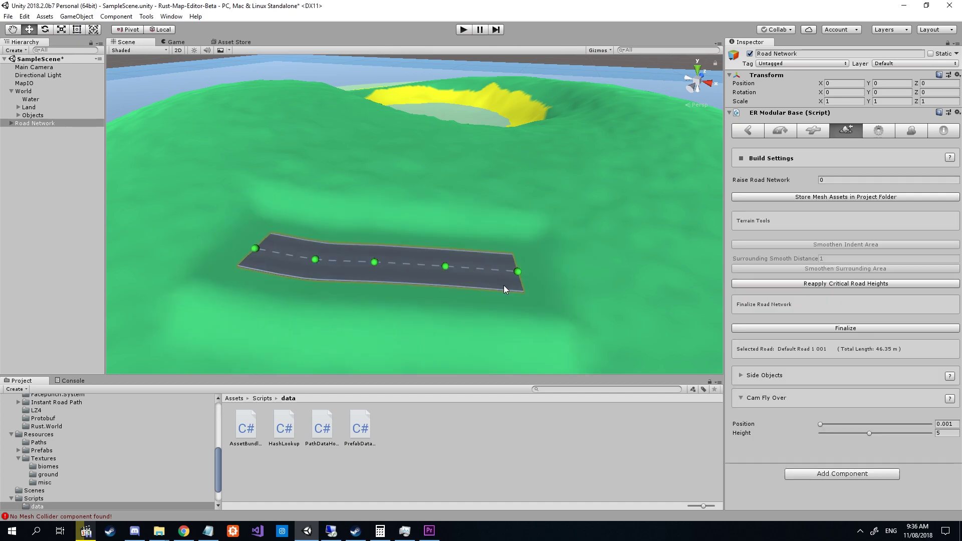
alt+drag(417, 256, 527, 231)
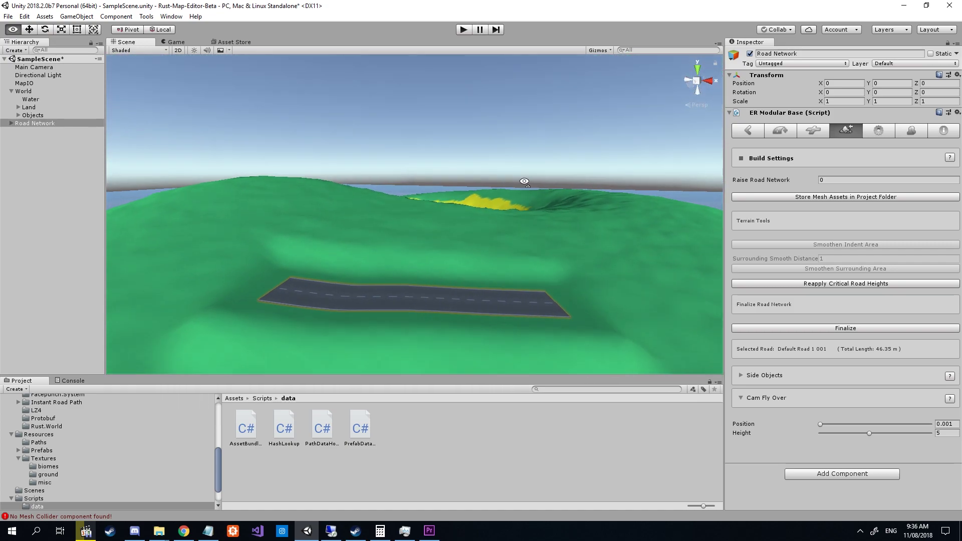
alt+drag(524, 181, 511, 252)
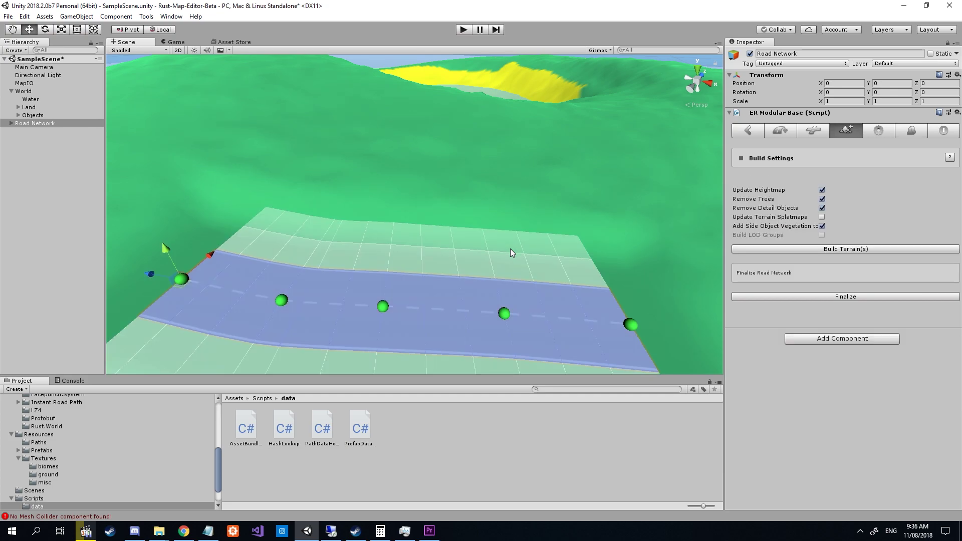
- Orbit the Scene view around the finished road
alt+drag(511, 252, 512, 133)
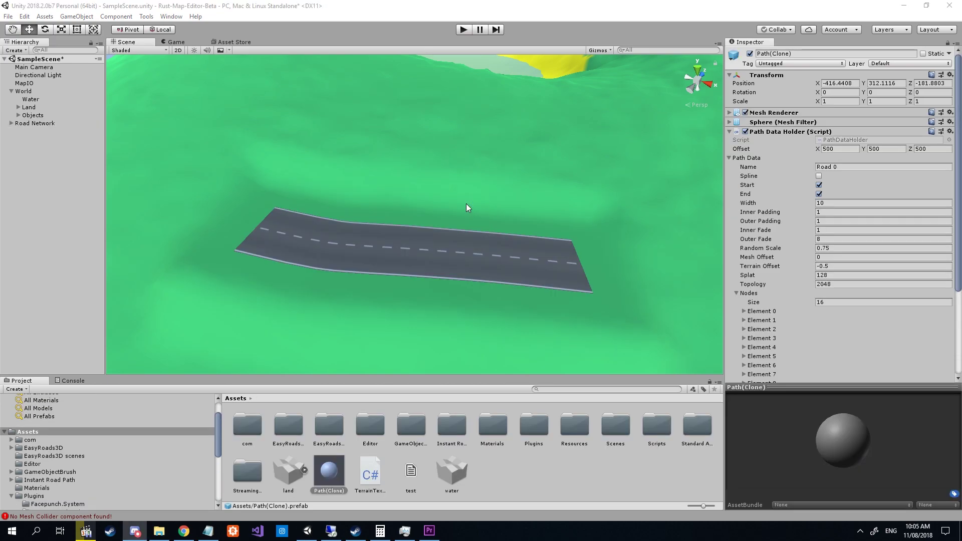
- Drag Path(Clone).prefab and its .meta out of the roadfab folder, then minimize Explorer
click(159, 531)
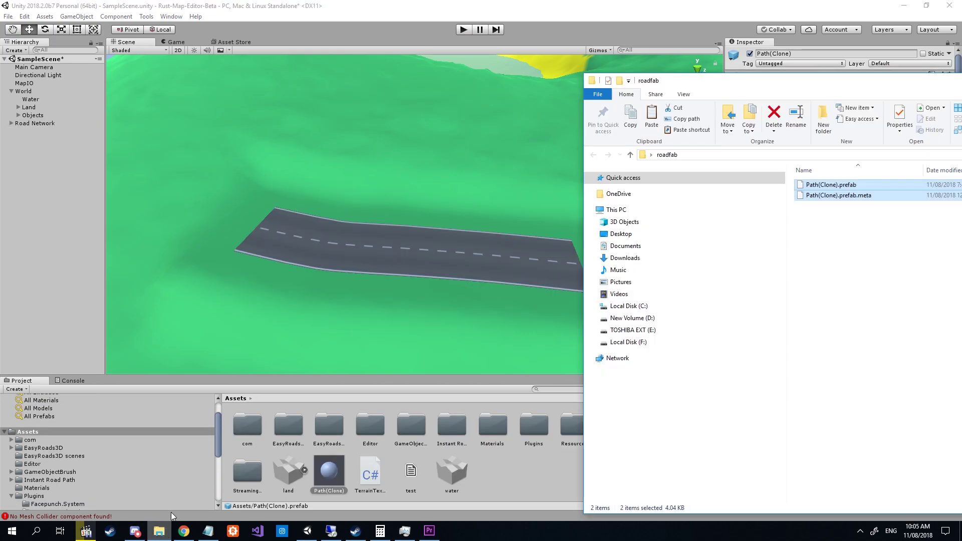
drag(829, 92, 844, 46)
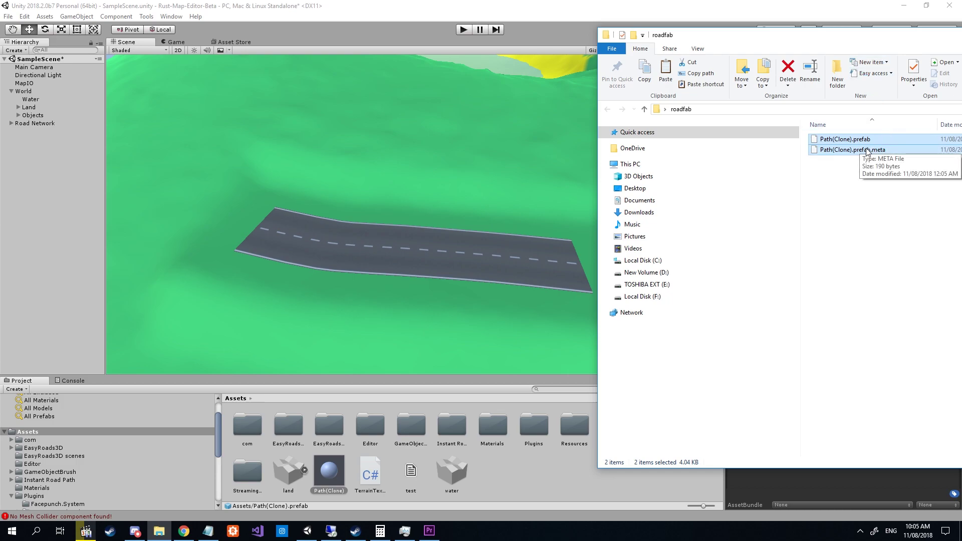
mouse_move(885, 139)
mouse_down()
mouse_move(739, 225)
mouse_move(741, 276)
mouse_move(494, 451)
mouse_move(492, 494)
mouse_move(574, 468)
mouse_move(832, 255)
mouse_move(852, 220)
mouse_up()
drag(903, 39, 398, 62)
click(677, 58)
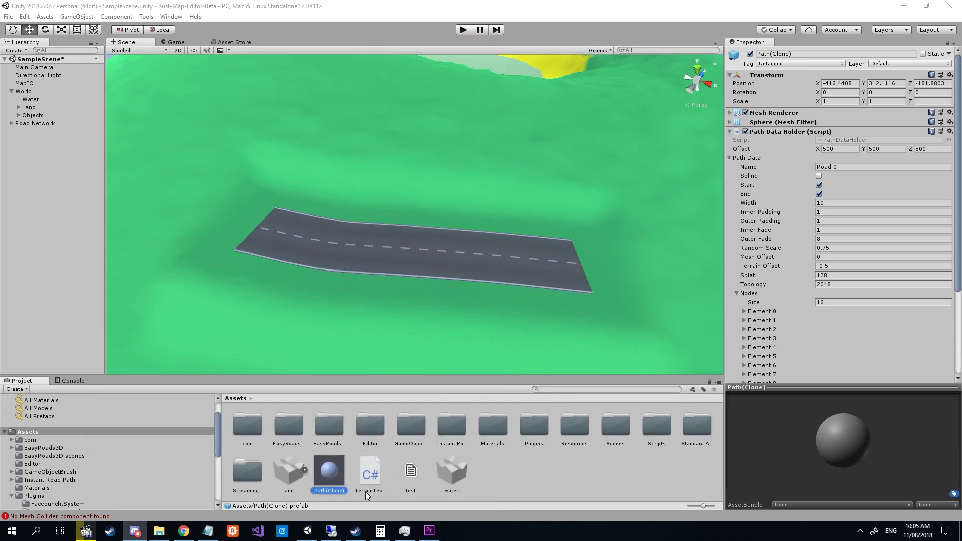
- Drop the Path(Clone) prefab into the scene past the road's end, then select Road Network
mouse_move(324, 480)
mouse_down()
mouse_move(584, 317)
mouse_move(633, 269)
mouse_up()
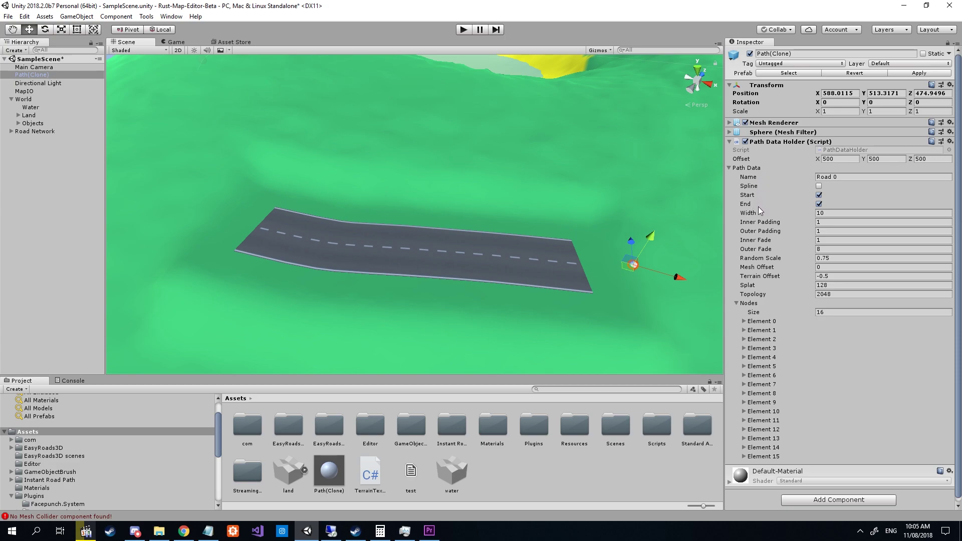
click(737, 303)
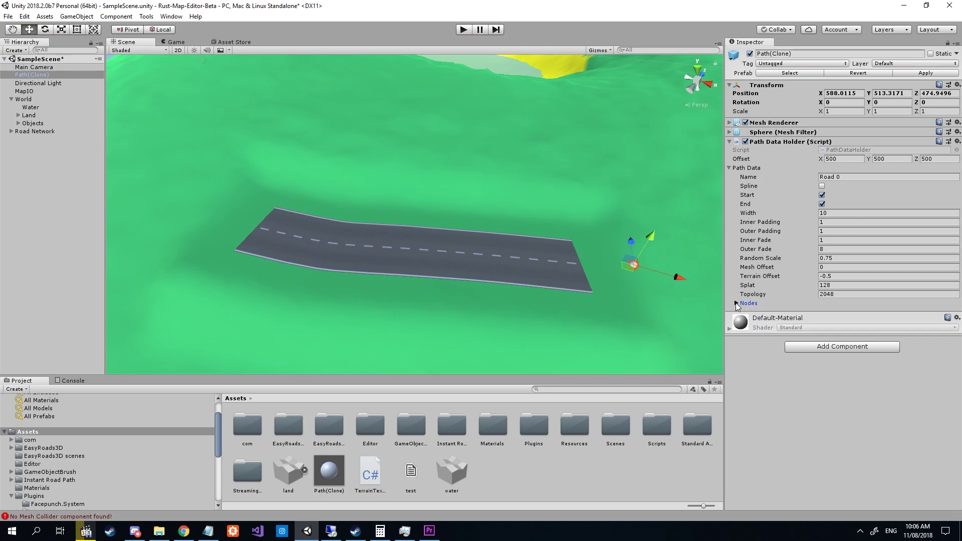
click(736, 304)
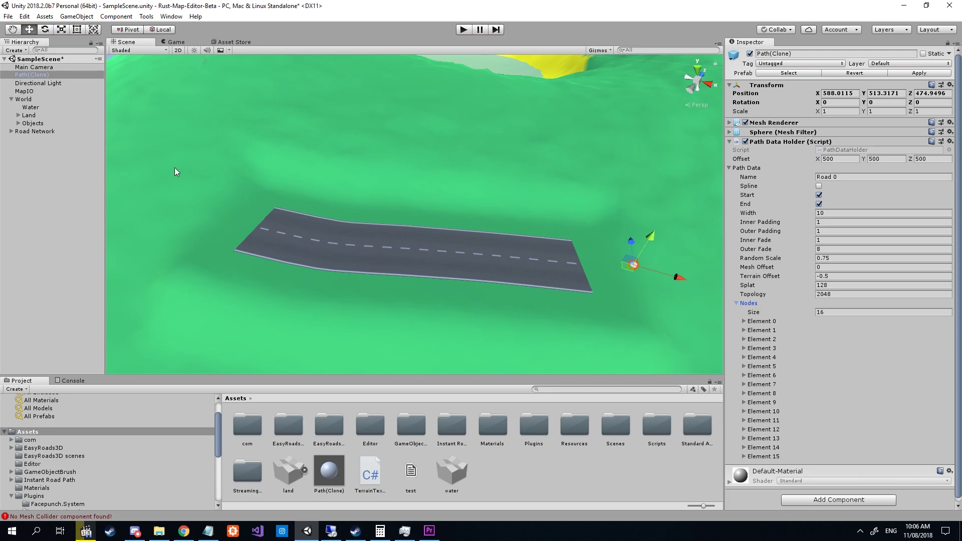
click(35, 131)
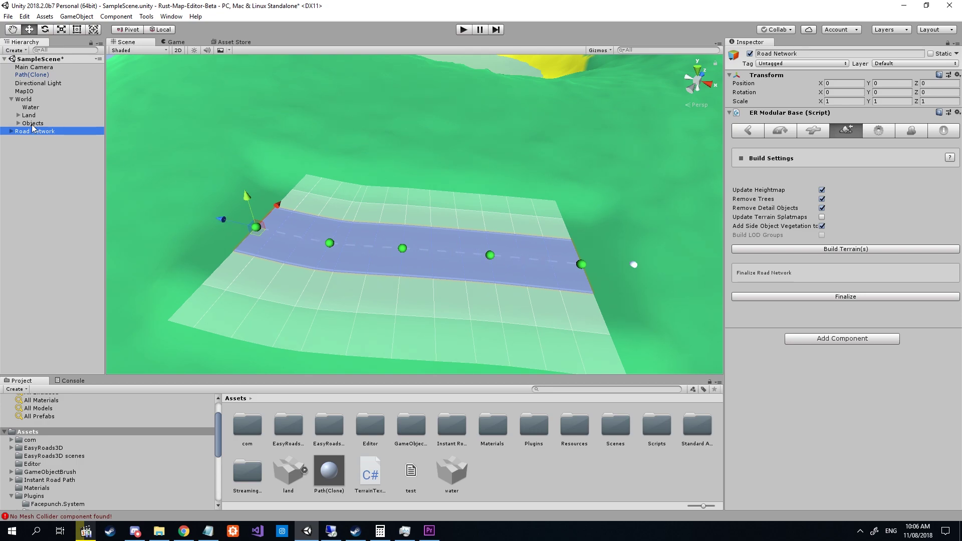
- Move Path(Clone) below Road Network in the Hierarchy and set its Nodes size to 5
click(34, 75)
drag(34, 76, 45, 141)
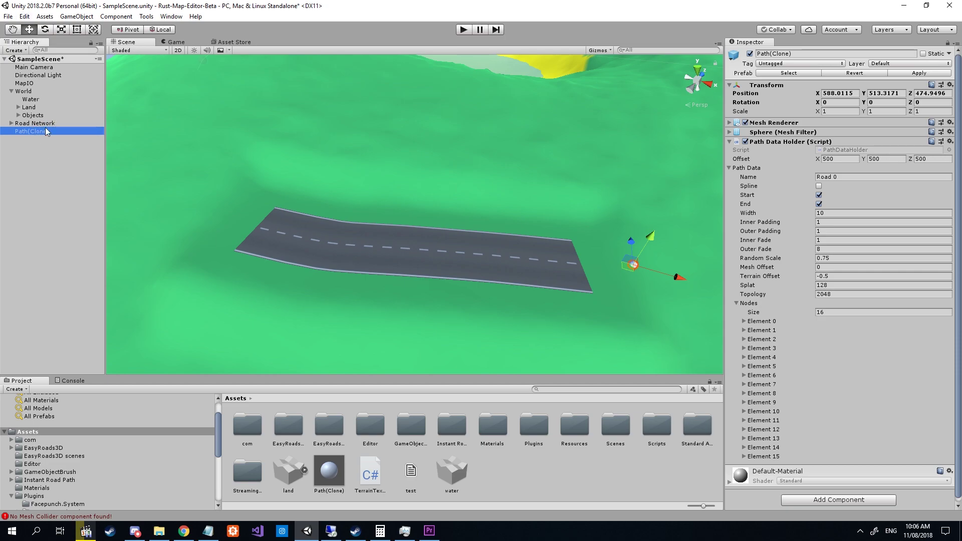
click(748, 310)
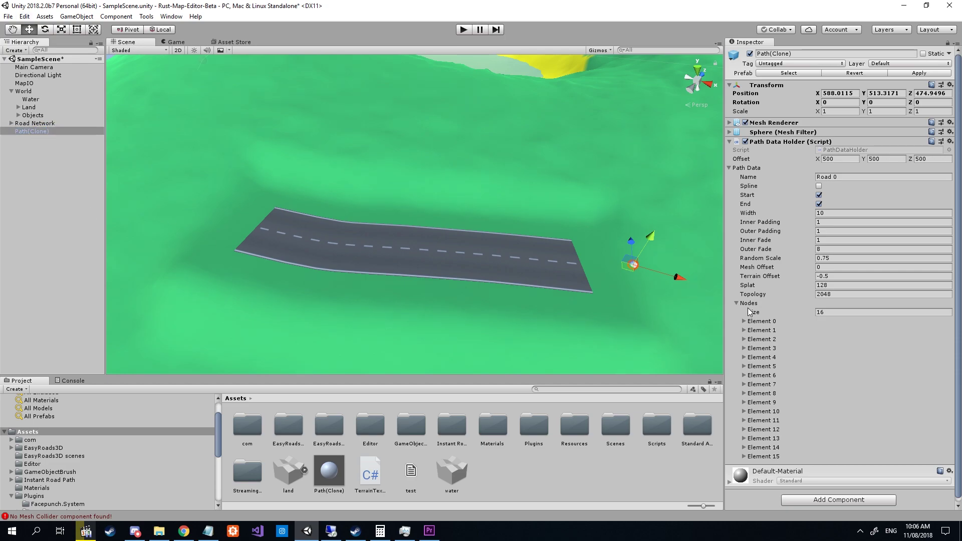
click(835, 313)
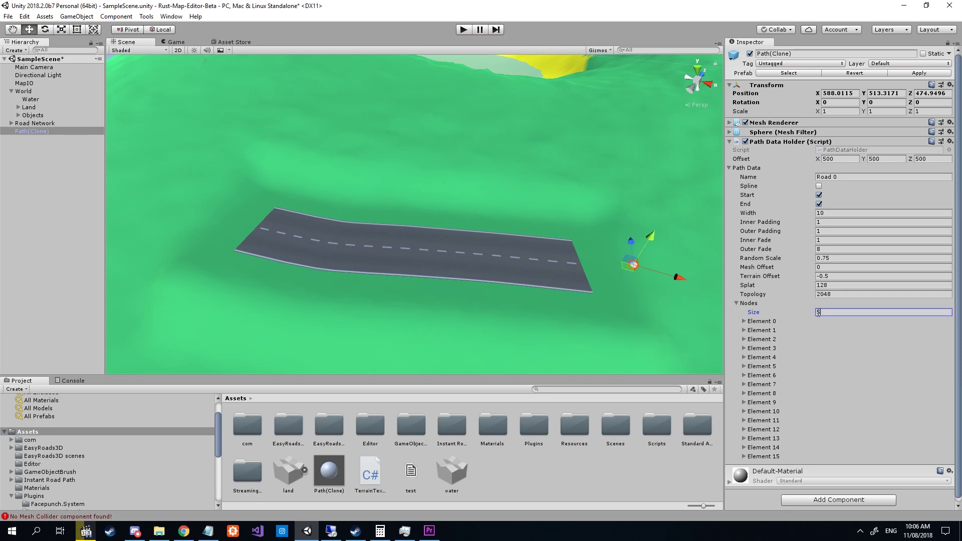
text(5)
key(Return)
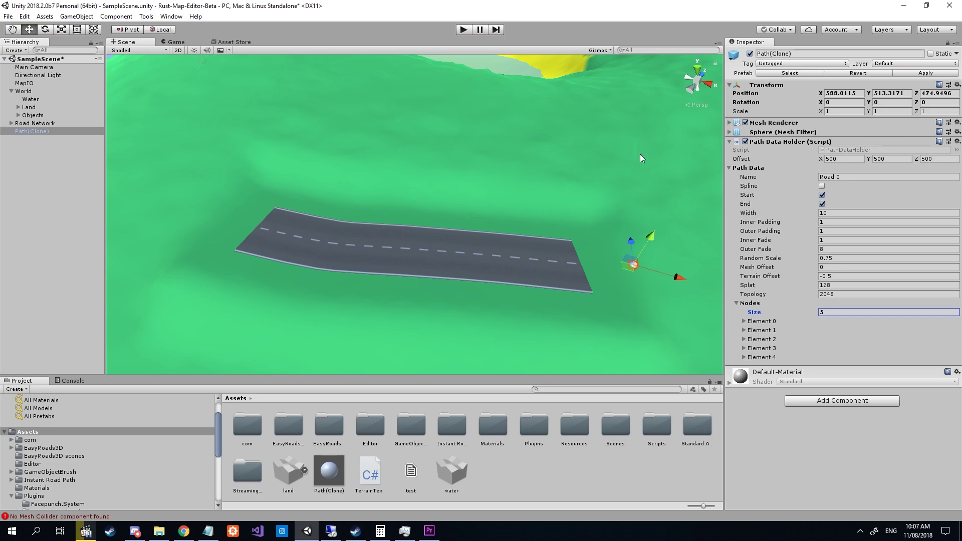
right_drag(639, 154, 715, 200)
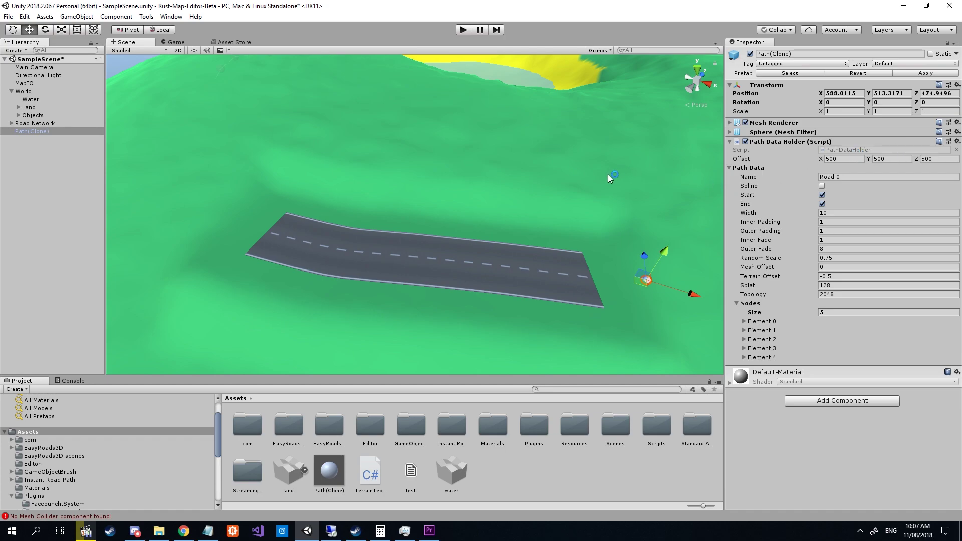
right_drag(609, 175, 616, 187)
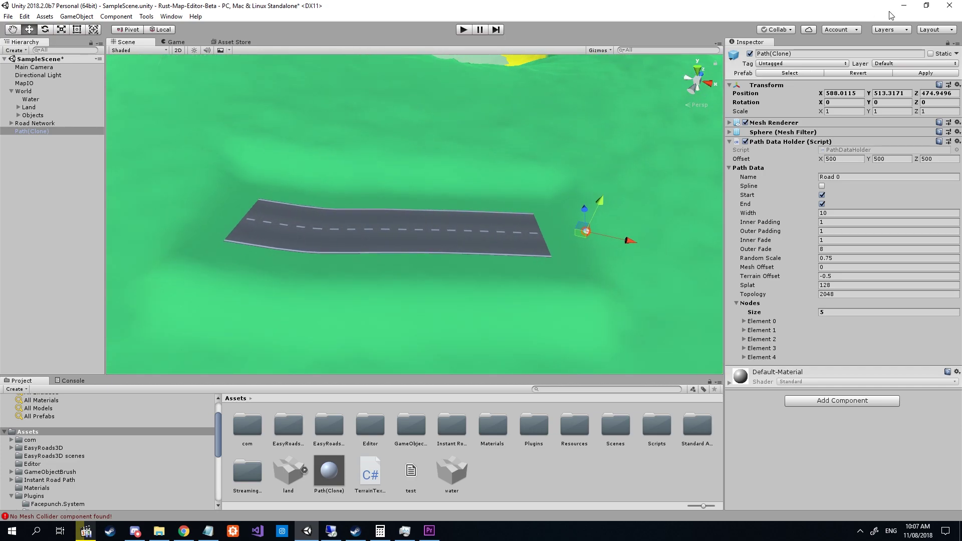
- Restore the Unity window from full screen, narrow it, and rebalance its panel widths
click(926, 5)
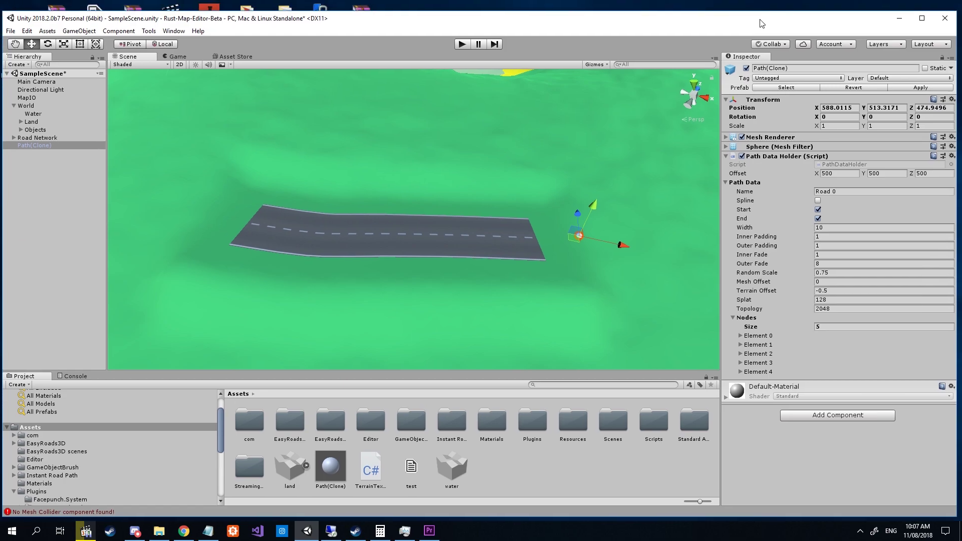
drag(958, 114, 499, 106)
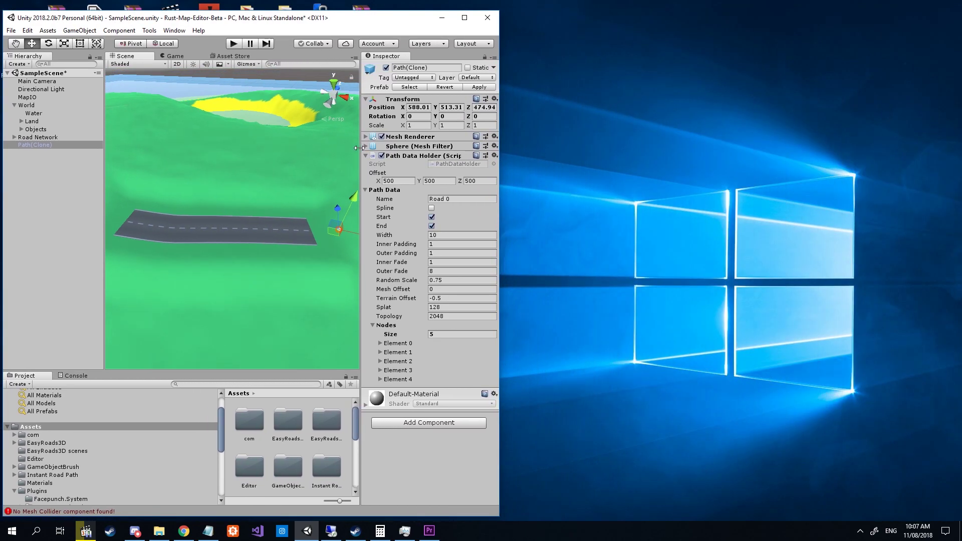
drag(359, 148, 283, 149)
drag(110, 178, 104, 177)
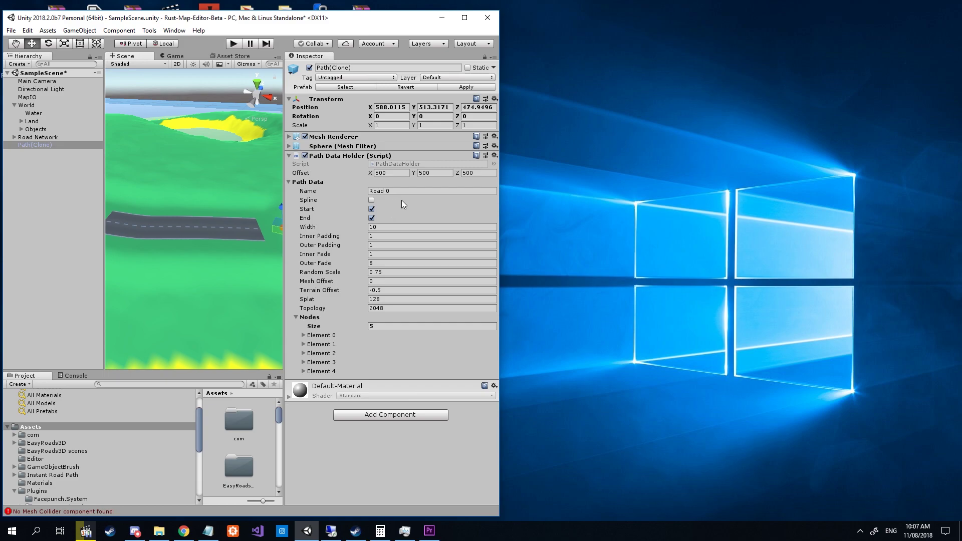
drag(500, 206, 649, 210)
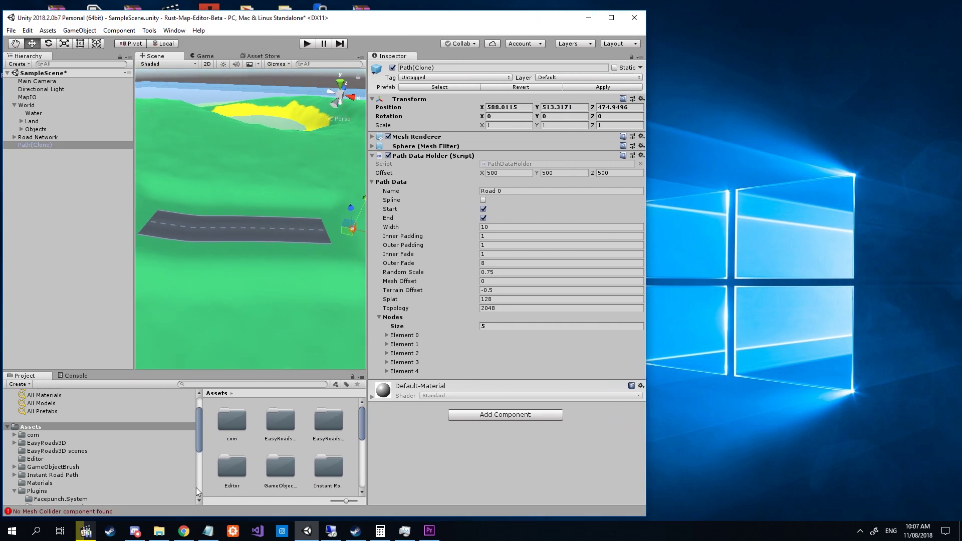
- Open a new Notepad window and place it, narrowed, at the top right beside the Inspector
right_click(203, 536)
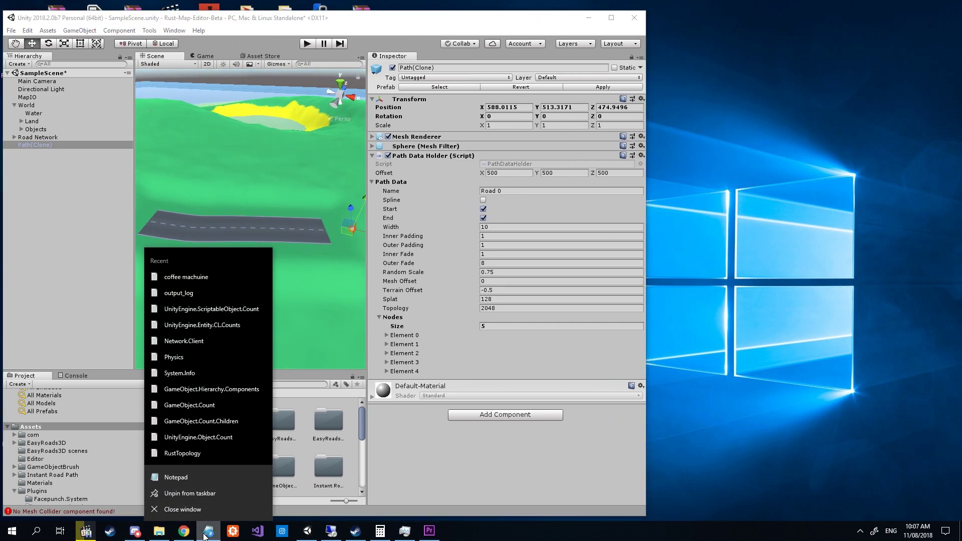
click(210, 476)
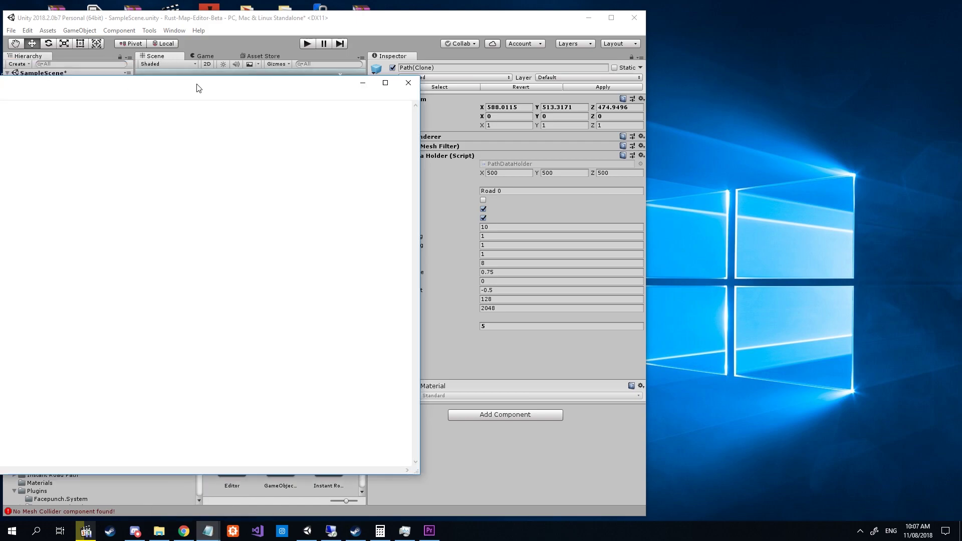
drag(198, 81, 749, 90)
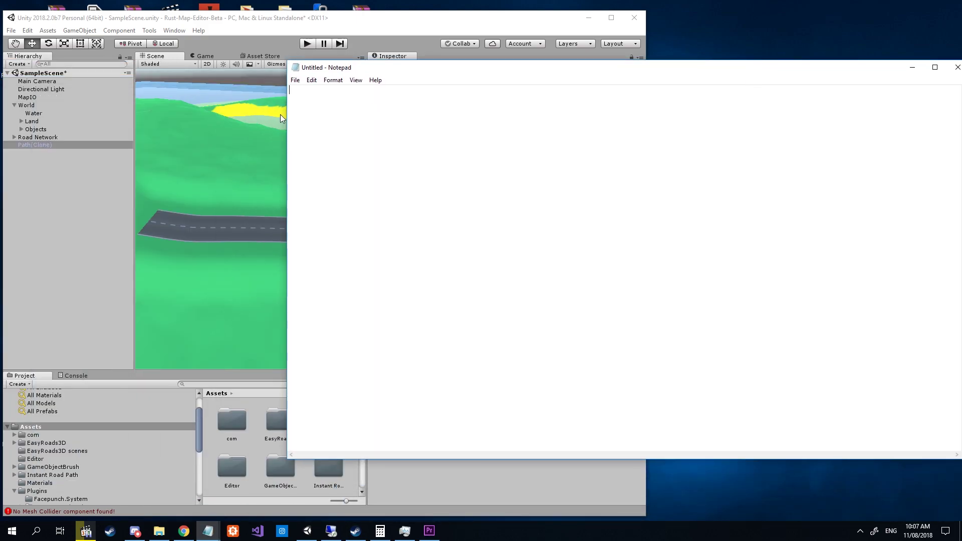
drag(283, 114, 645, 145)
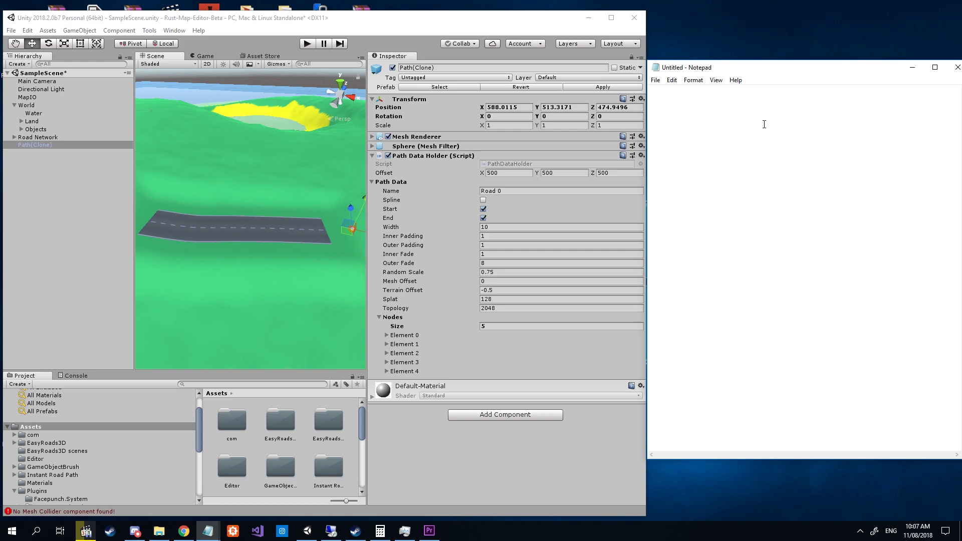
drag(764, 71, 765, 30)
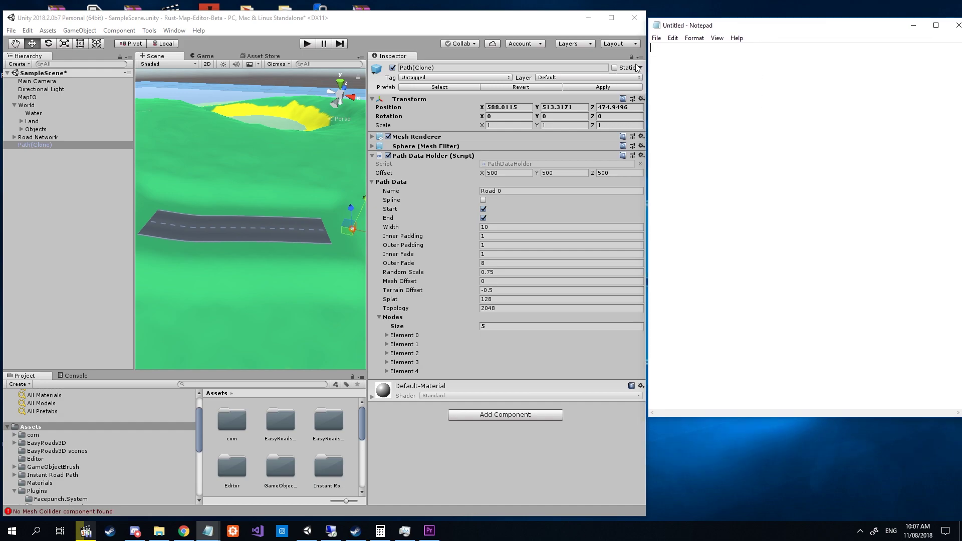
- Select Road Network, open its Scene Control tab and scroll down to Selected Road Marker
click(323, 243)
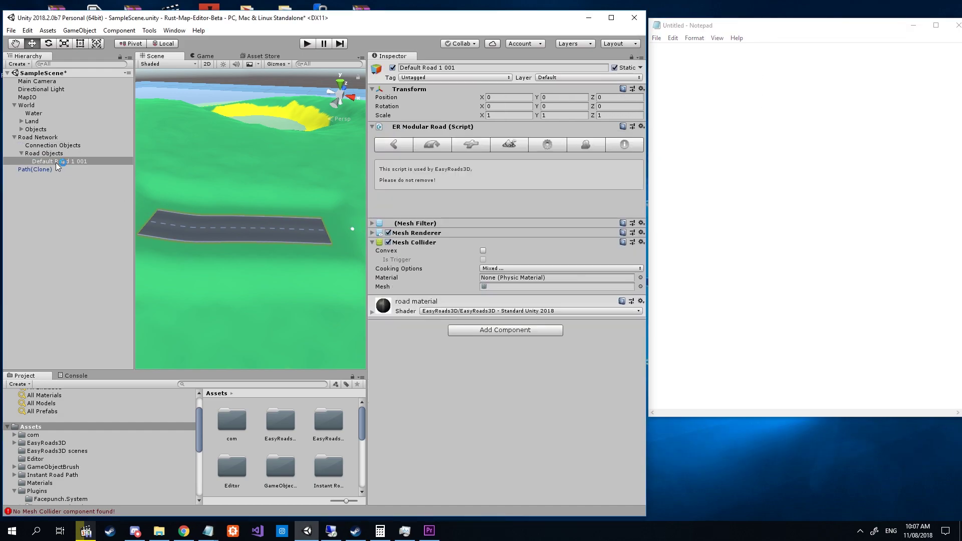
click(14, 137)
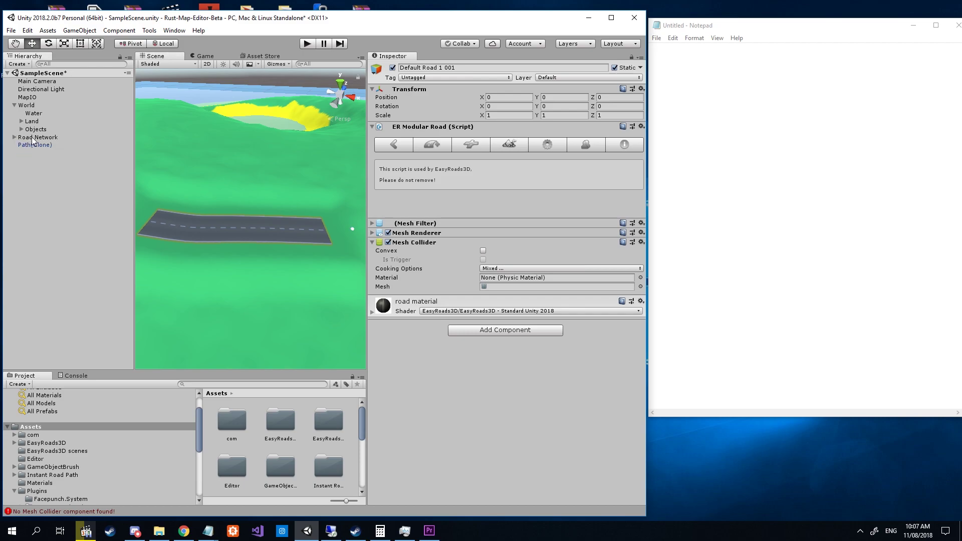
click(33, 137)
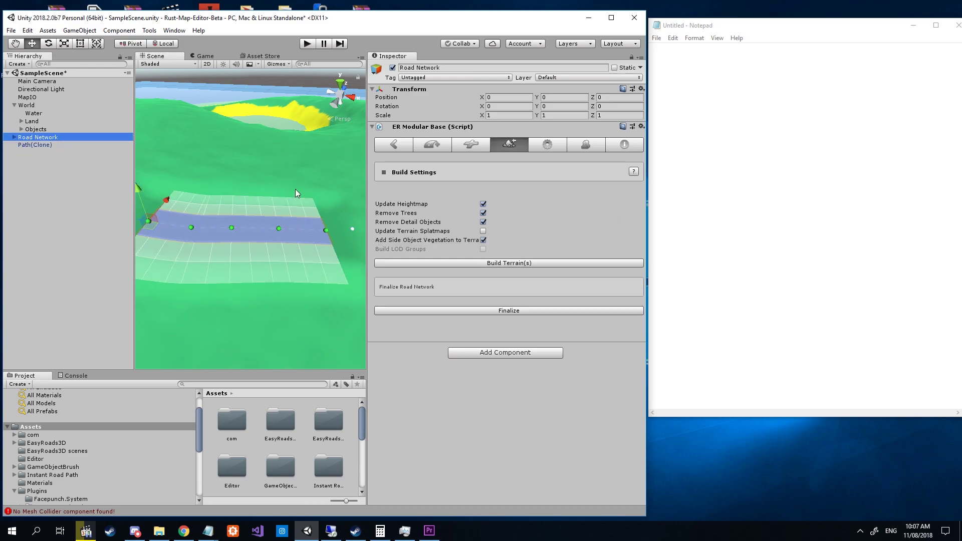
click(404, 146)
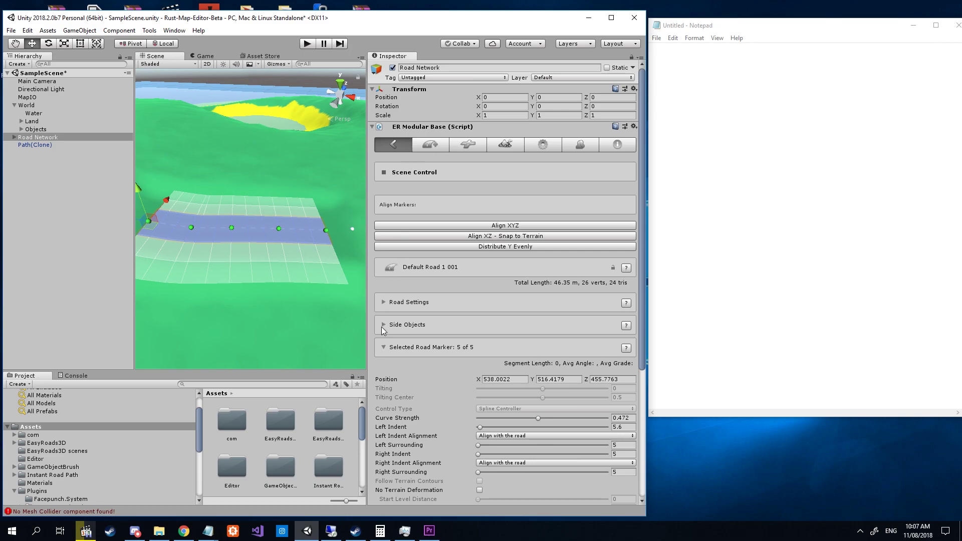
scroll(399, 336, down, 2)
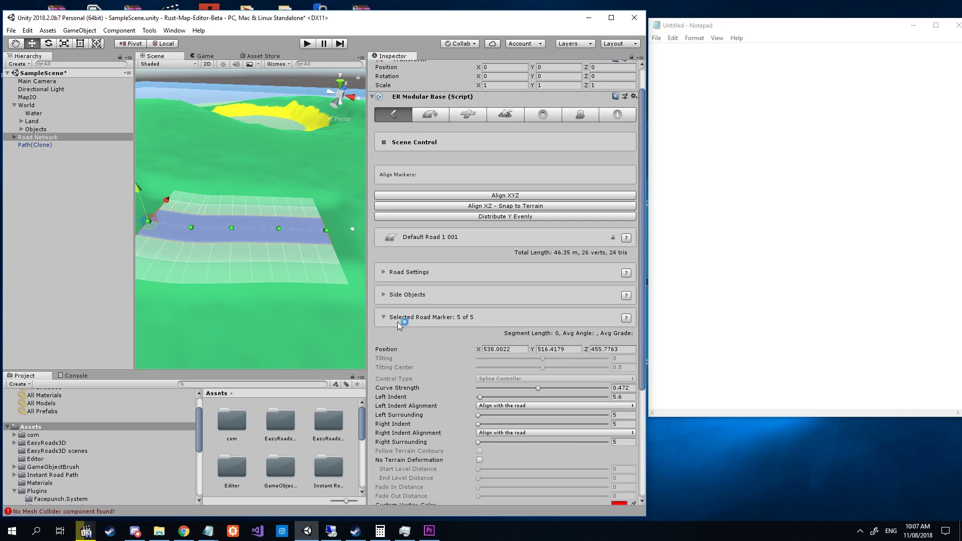
scroll(406, 316, down, 2)
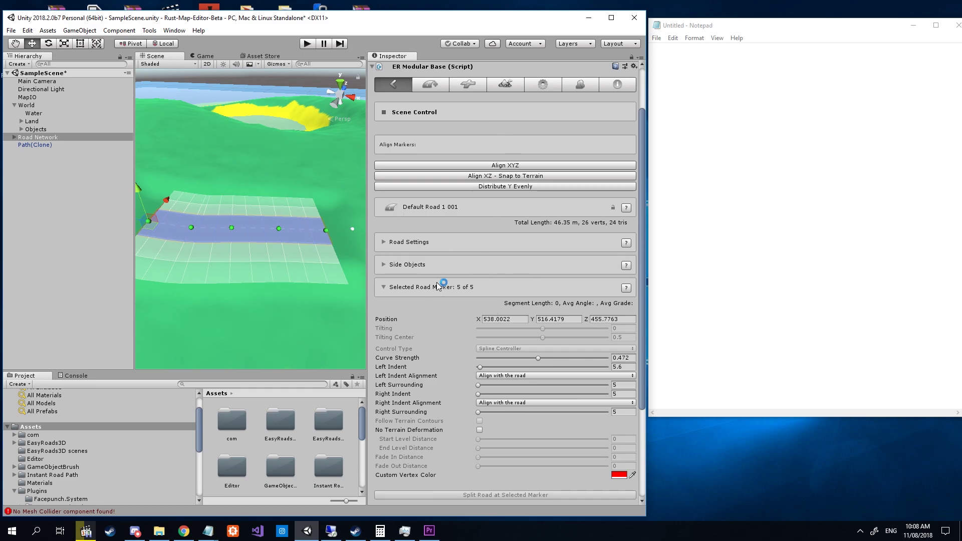
- Copy the first marker's position 581.3942, 513.7134, 471.4592 into Notepad, tab-separated
click(327, 232)
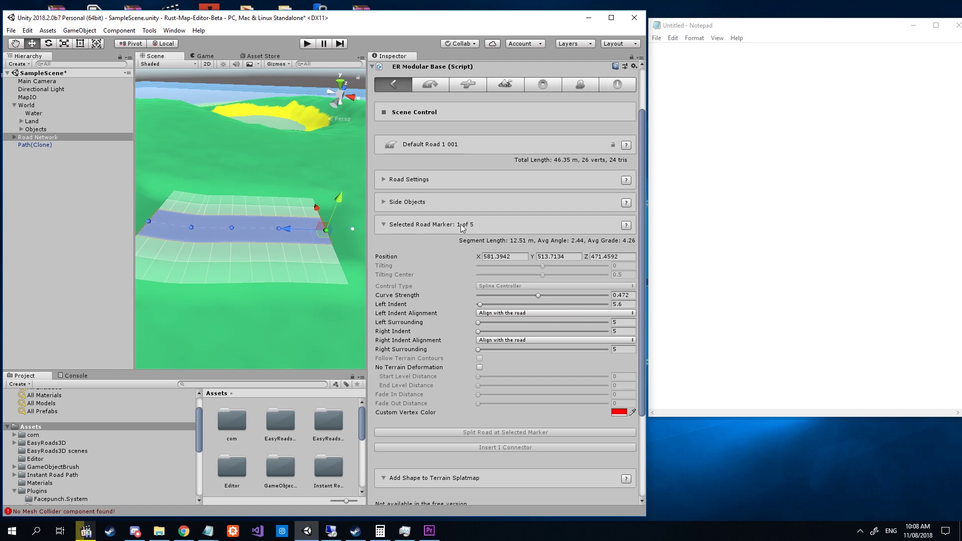
click(497, 258)
key(ctrl+c)
click(709, 117)
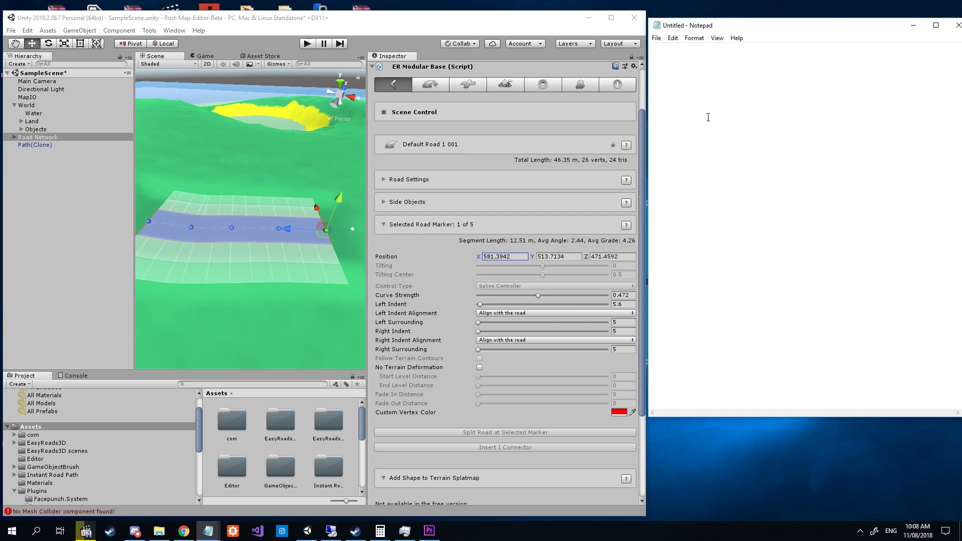
key(ctrl+v)
click(552, 255)
key(ctrl+c)
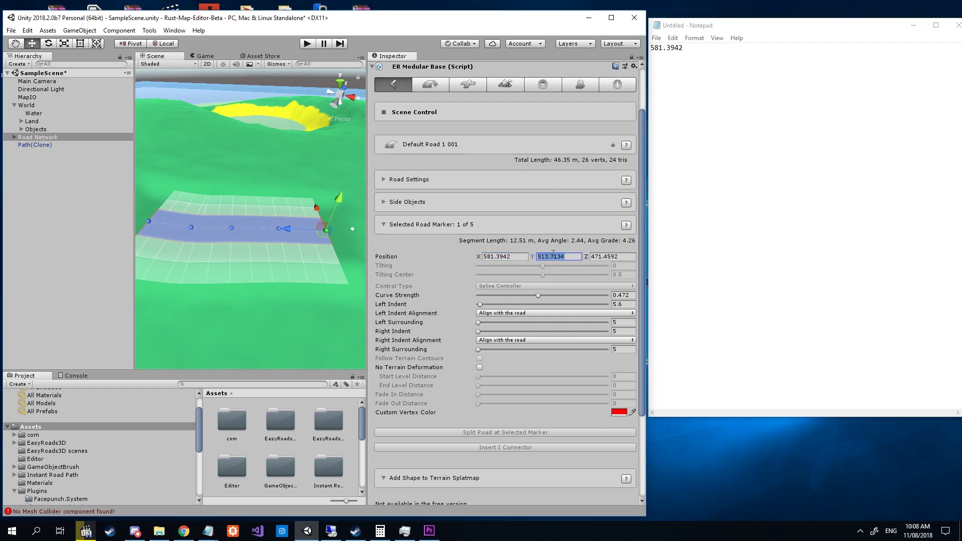
click(735, 68)
key(Tab)
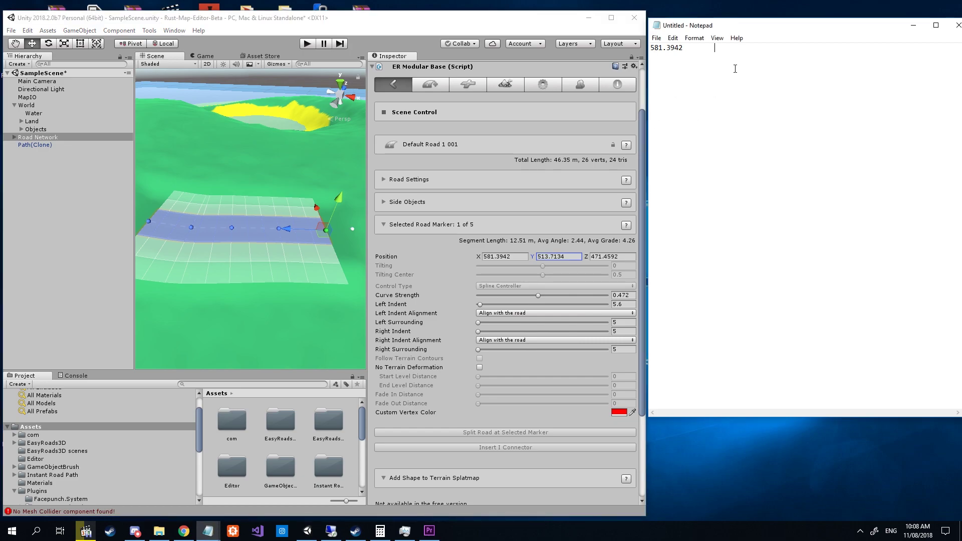
key(ctrl+v)
click(601, 254)
key(ctrl+c)
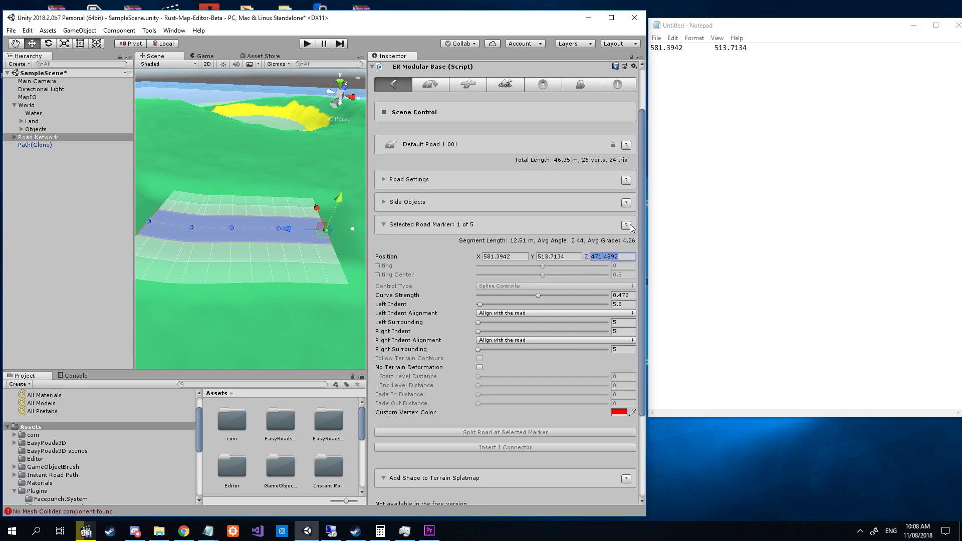
click(768, 57)
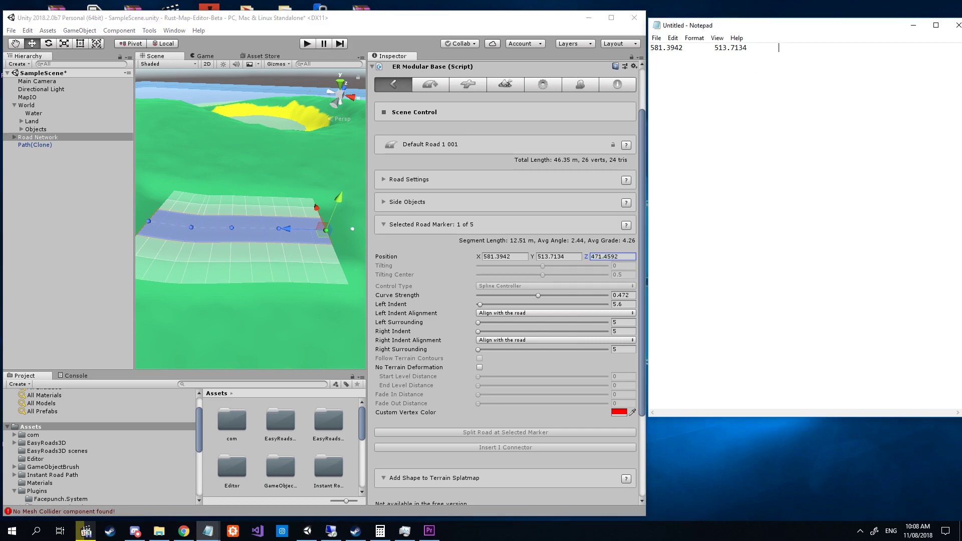
key(Tab)
key(ctrl+v)
- Append -500 to each coordinate: 581.3942-500, 513.7134-500, 471.4592-500
click(694, 51)
text(-500-)
key(BackSpace)
drag(700, 48, 682, 50)
drag(699, 49, 686, 50)
right_click(685, 49)
click(702, 79)
click(746, 48)
right_click(747, 48)
click(716, 91)
right_click(813, 48)
click(778, 91)
- Select the 513.7134-500 expression in Notepad, then select the Path(Clone) object
drag(687, 48, 694, 52)
click(819, 49)
click(756, 62)
drag(709, 54, 761, 45)
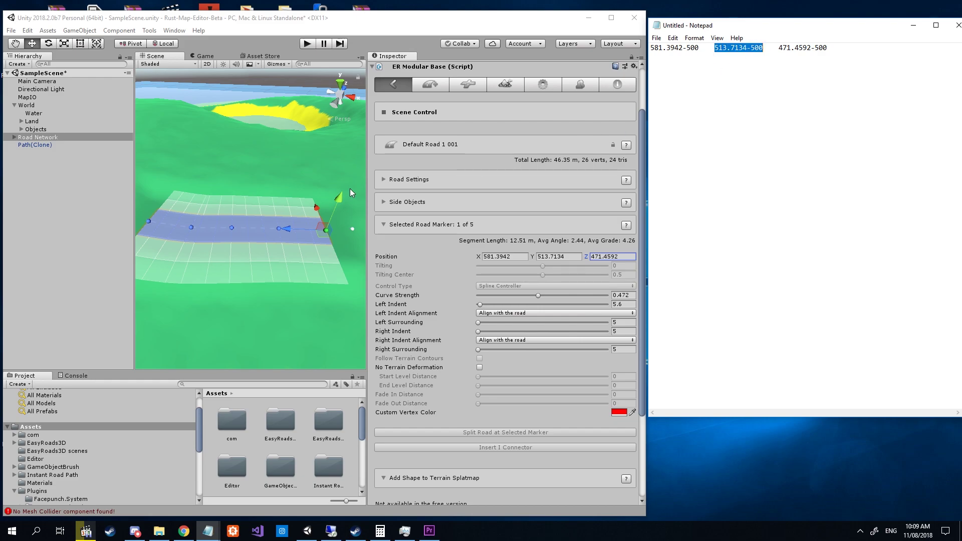
click(352, 230)
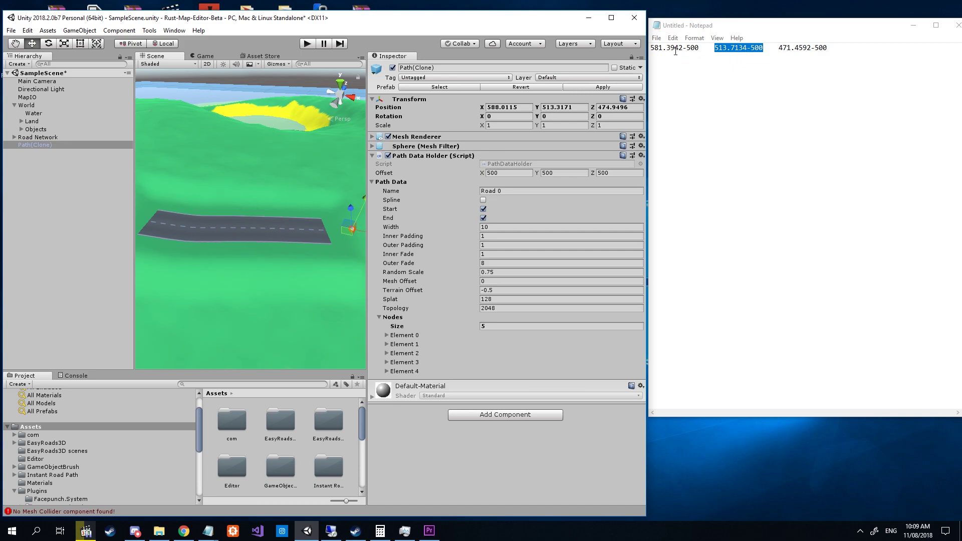
- Paste the Notepad expressions into Element 0's X, Y, Z, giving 81.3942, 13.7134, -28.5408
click(726, 87)
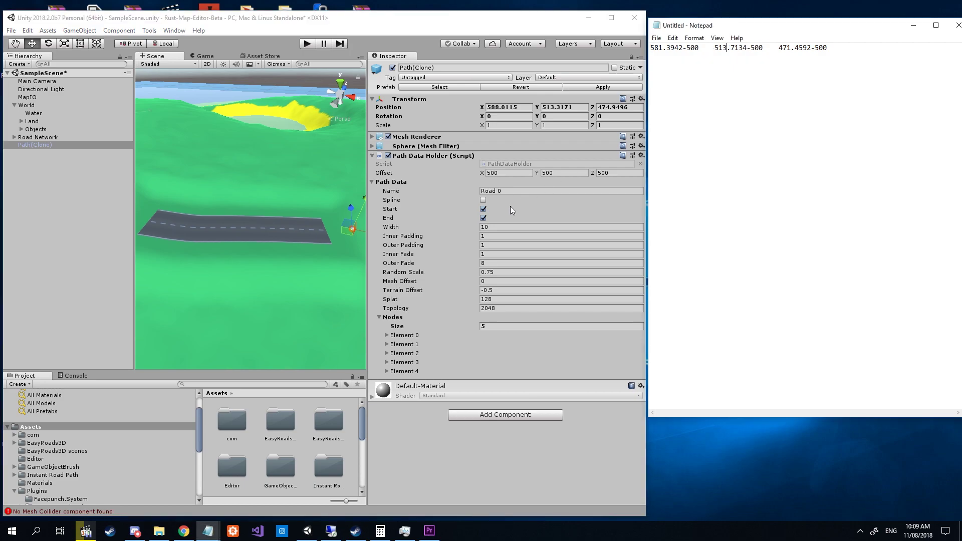
click(387, 335)
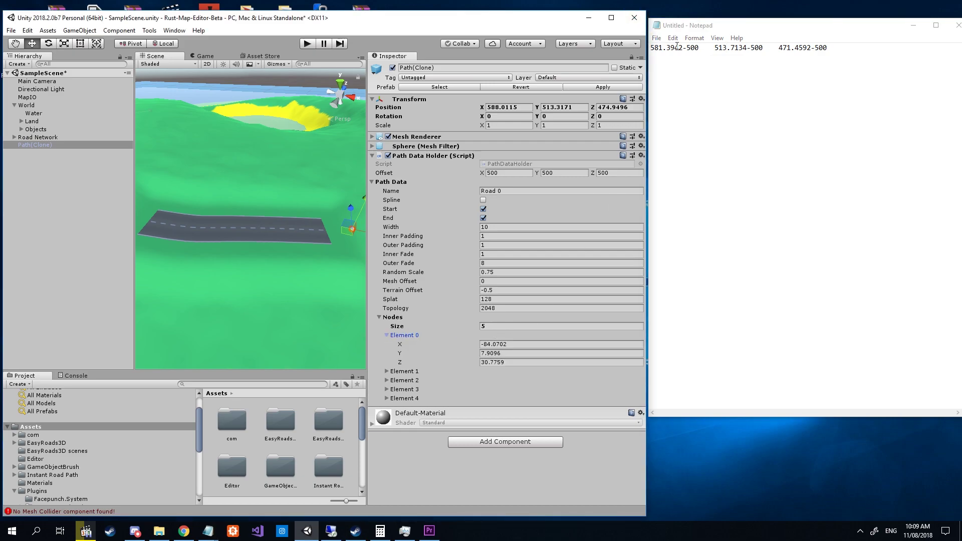
drag(705, 51, 644, 48)
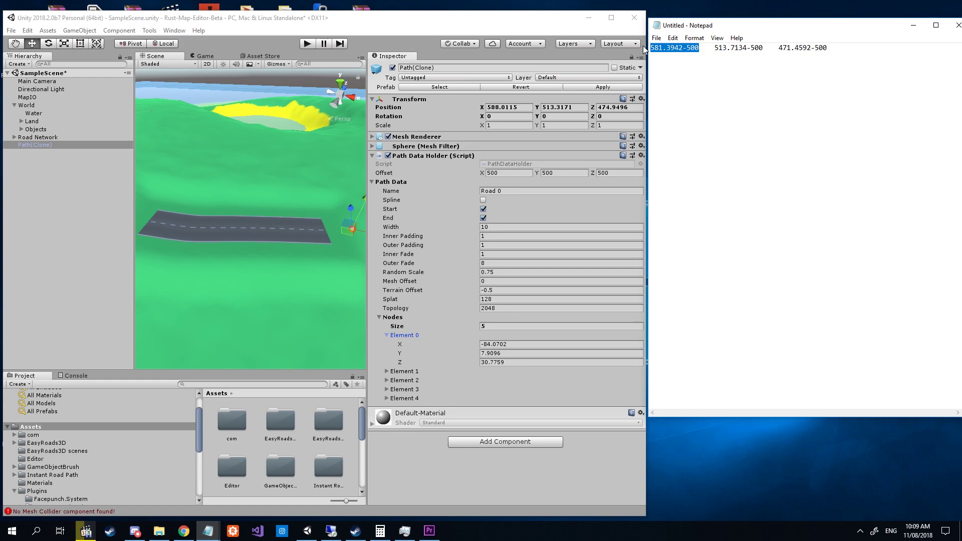
click(523, 345)
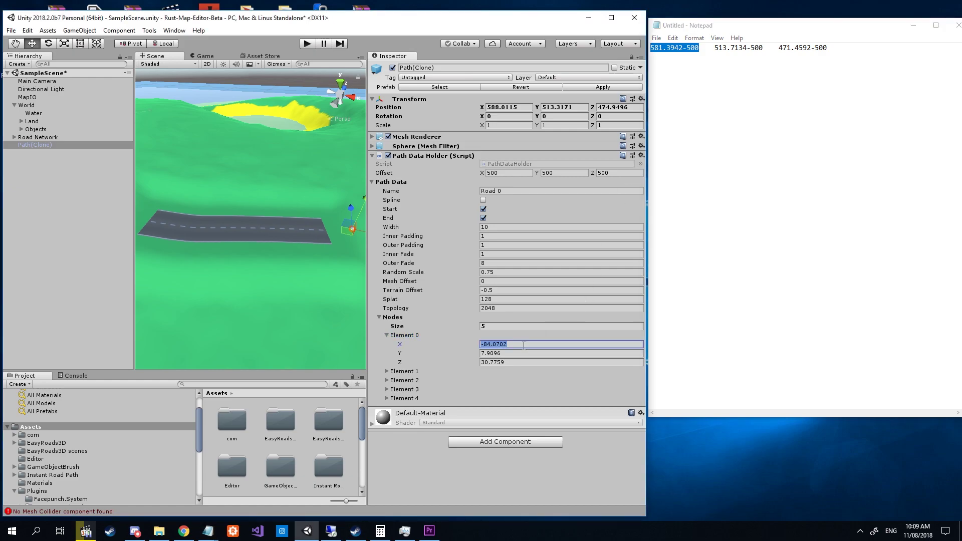
key(ctrl+v)
drag(764, 50, 717, 53)
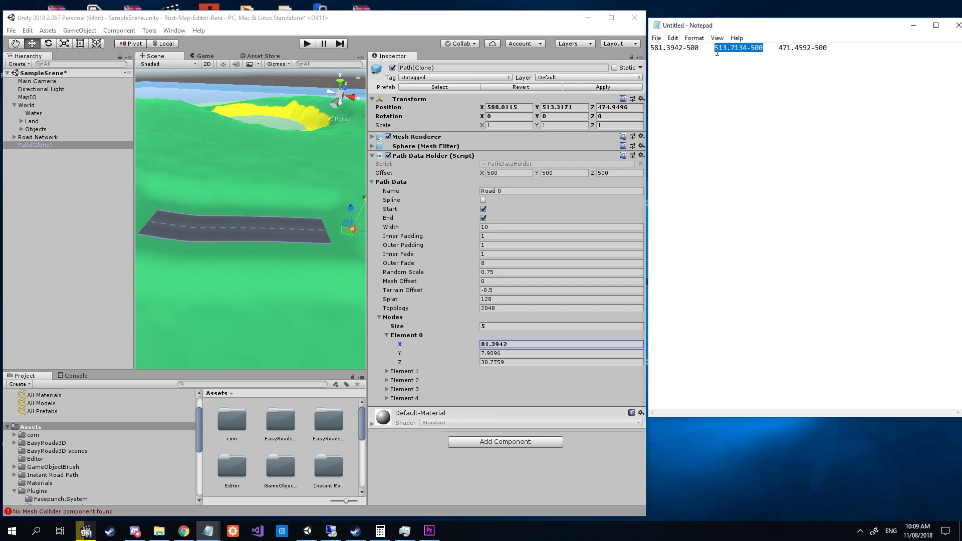
click(507, 353)
key(ctrl+v)
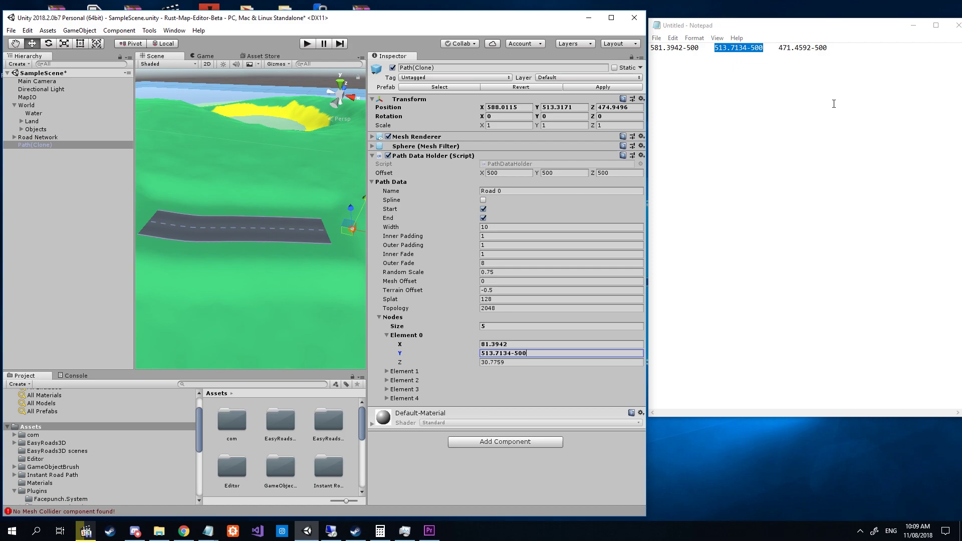
drag(846, 50, 780, 48)
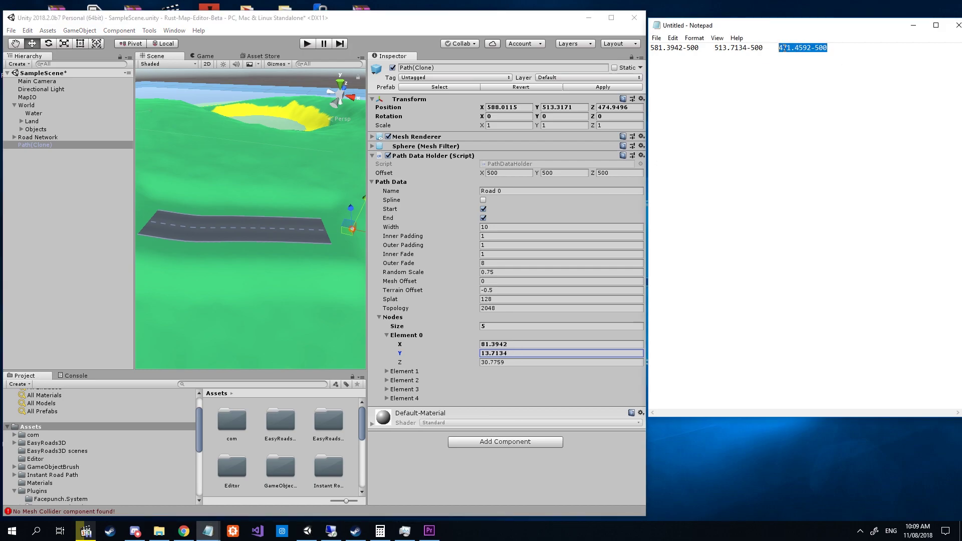
click(503, 362)
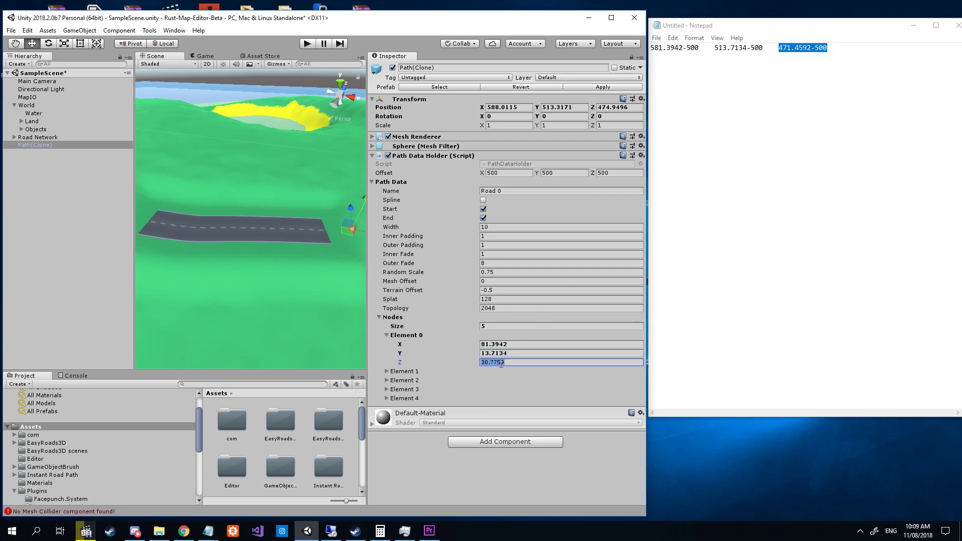
key(ctrl+v)
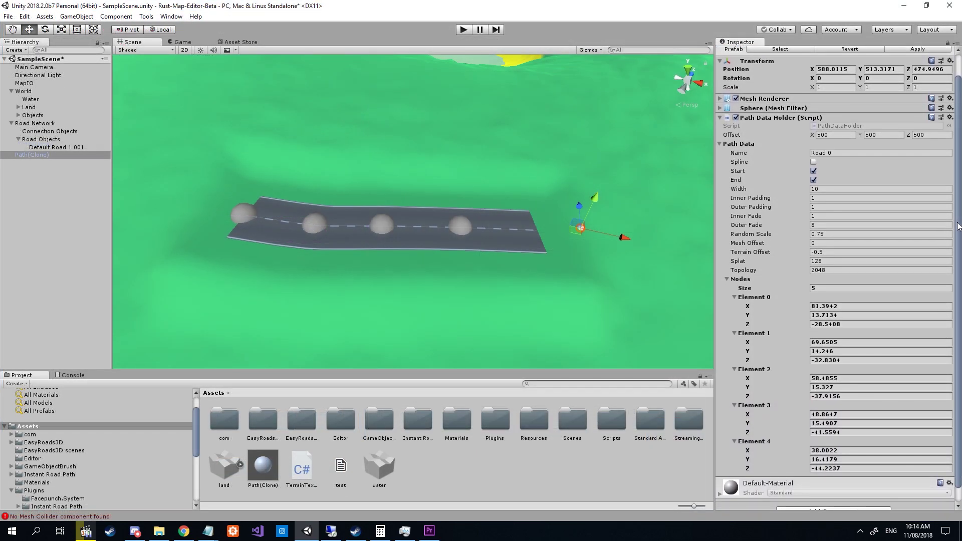
- Collapse the Nodes list, apply Path(Clone) to its prefab, and select the Land terrain
scroll(958, 226, down, 2)
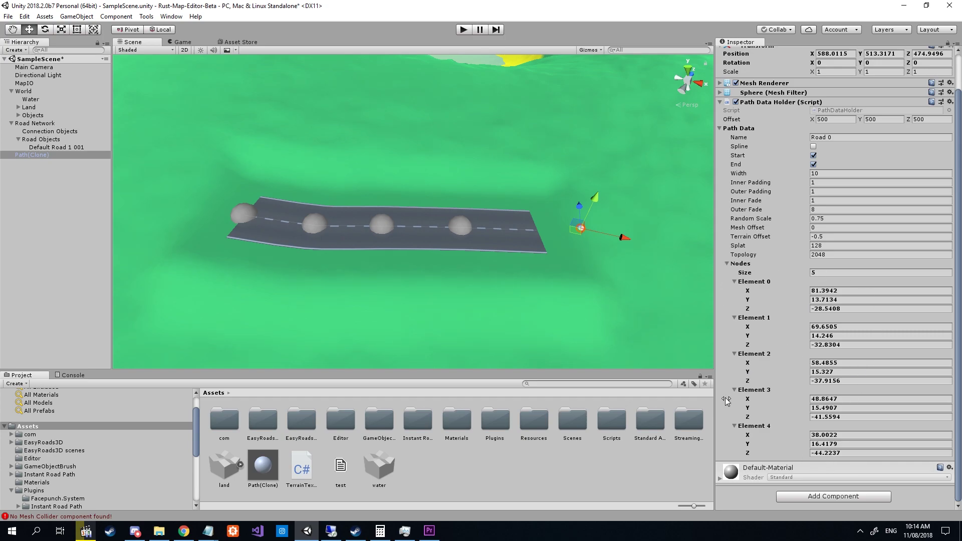
click(726, 263)
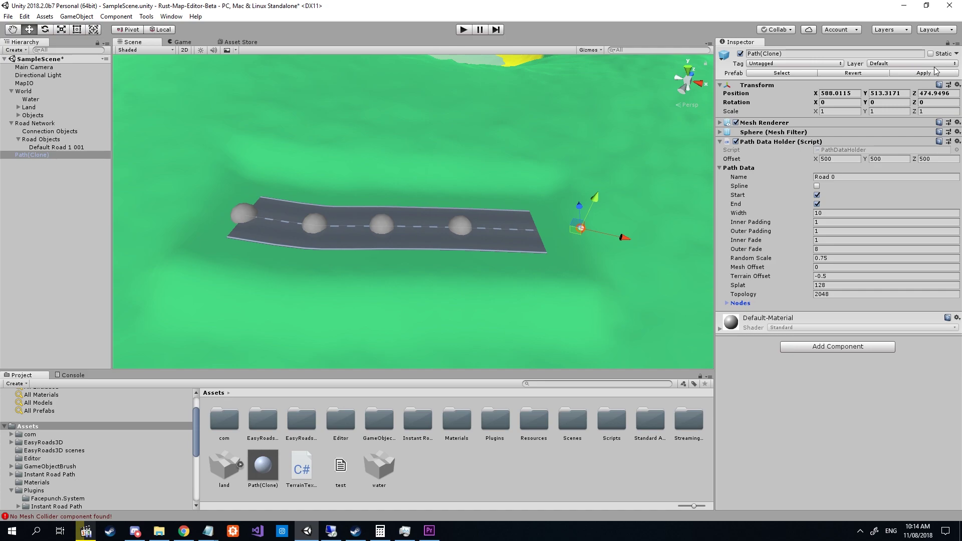
click(909, 73)
alt+drag(384, 100, 384, 157)
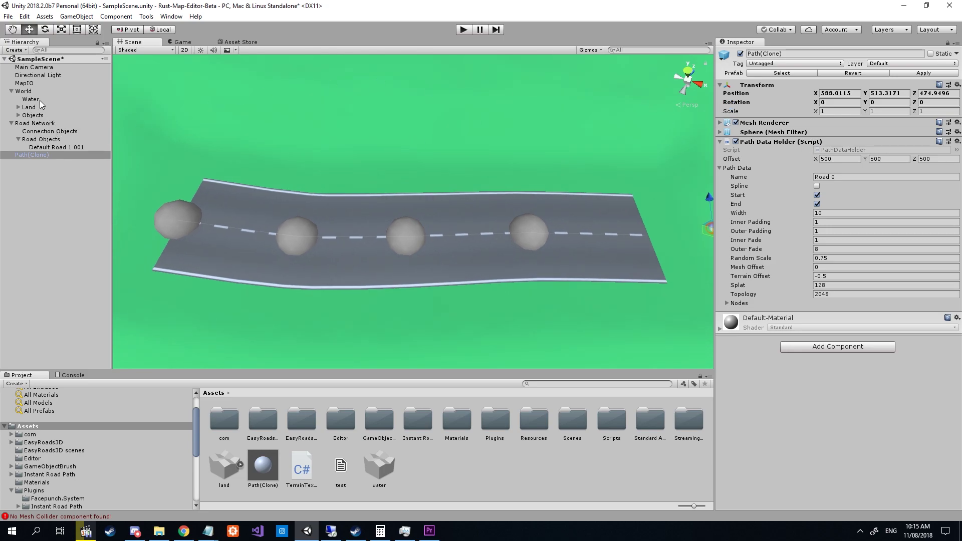
click(28, 107)
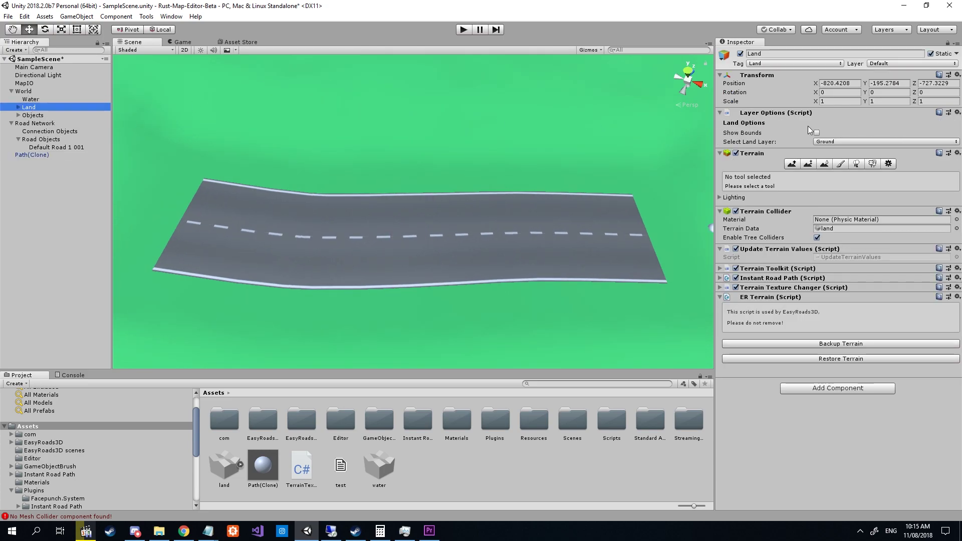
- Choose Raise/Lower Terrain with brush opacity 0 and brush size 7
click(794, 164)
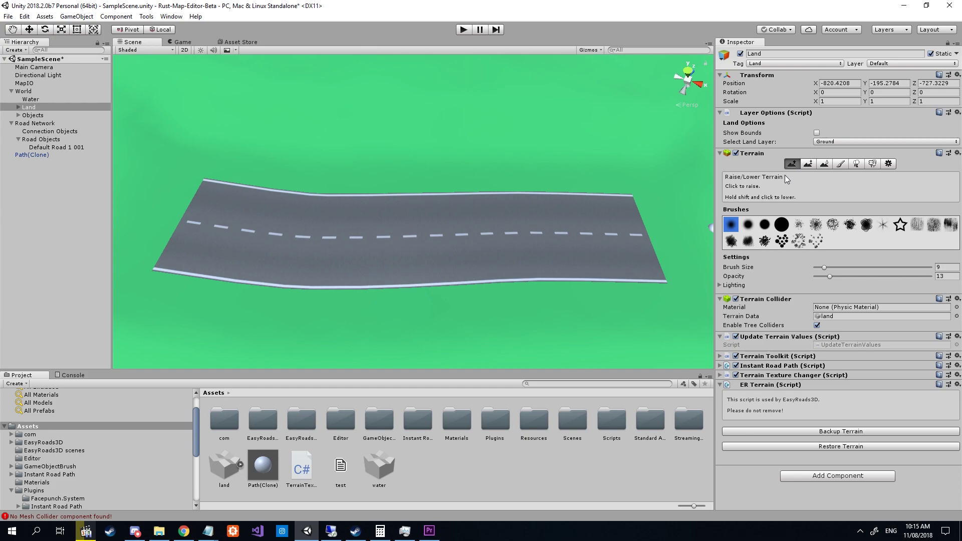
drag(830, 276, 804, 277)
click(824, 267)
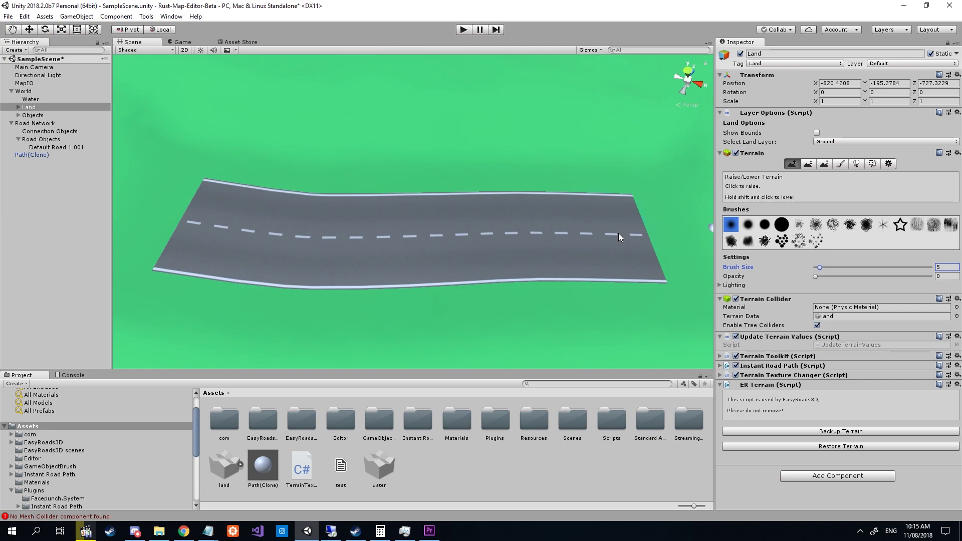
drag(831, 270, 825, 271)
click(636, 236)
- Orbit to a low view along the road and switch to the Paint Texture tool
alt+drag(703, 243, 436, 125)
scroll(451, 175, up, 5)
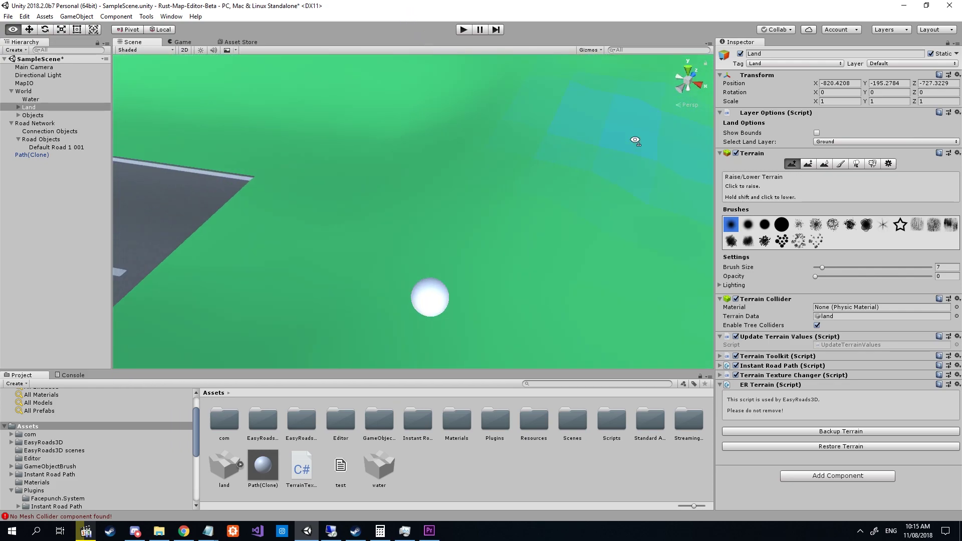
alt+drag(477, 191, 547, 230)
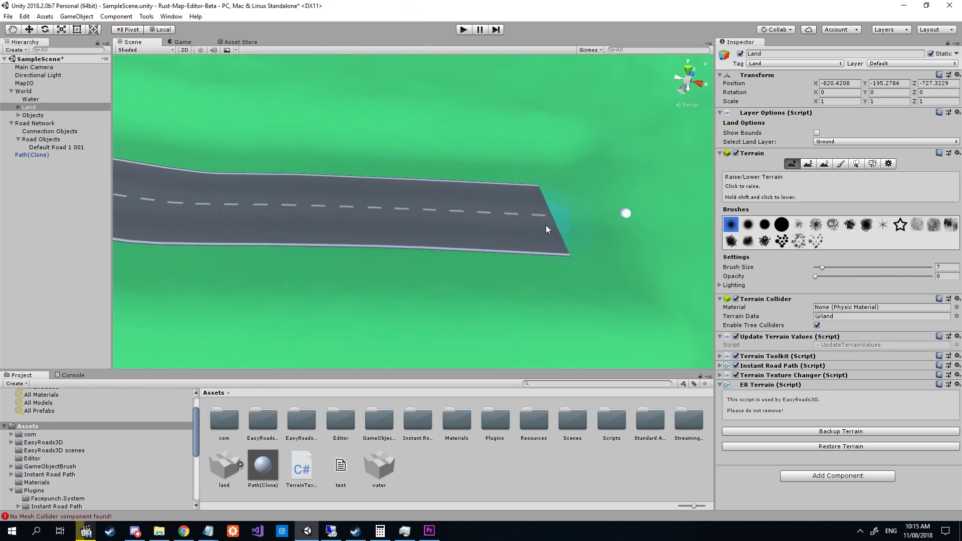
scroll(544, 231, down, 5)
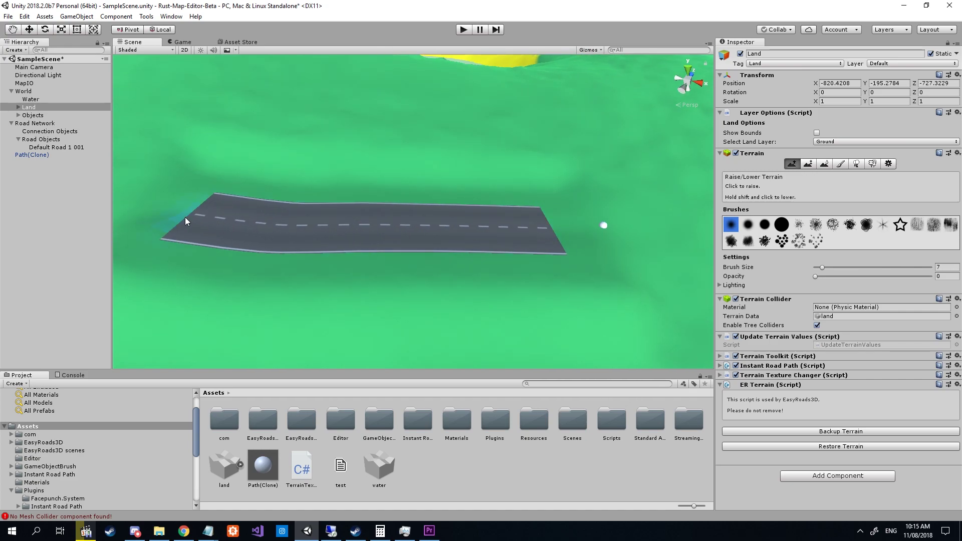
alt+drag(185, 218, 799, 161)
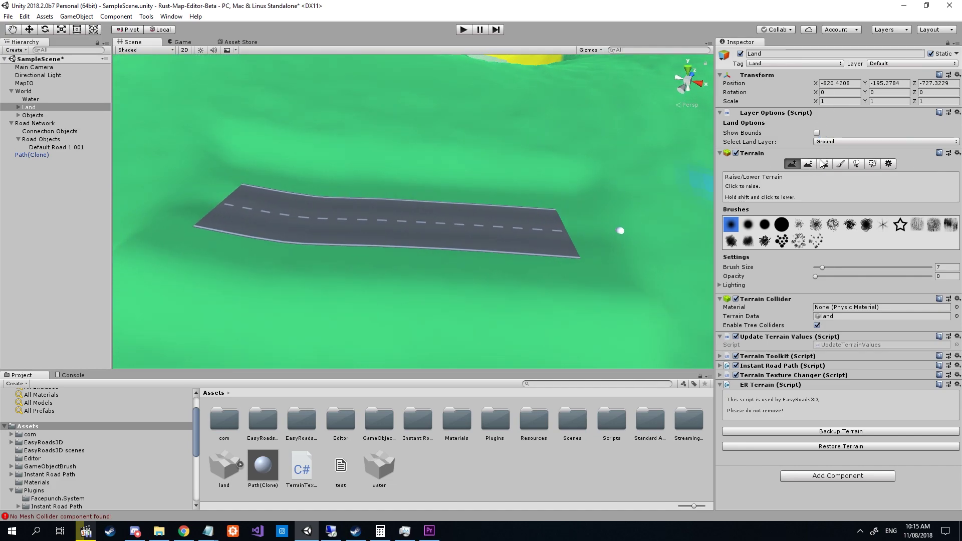
click(840, 164)
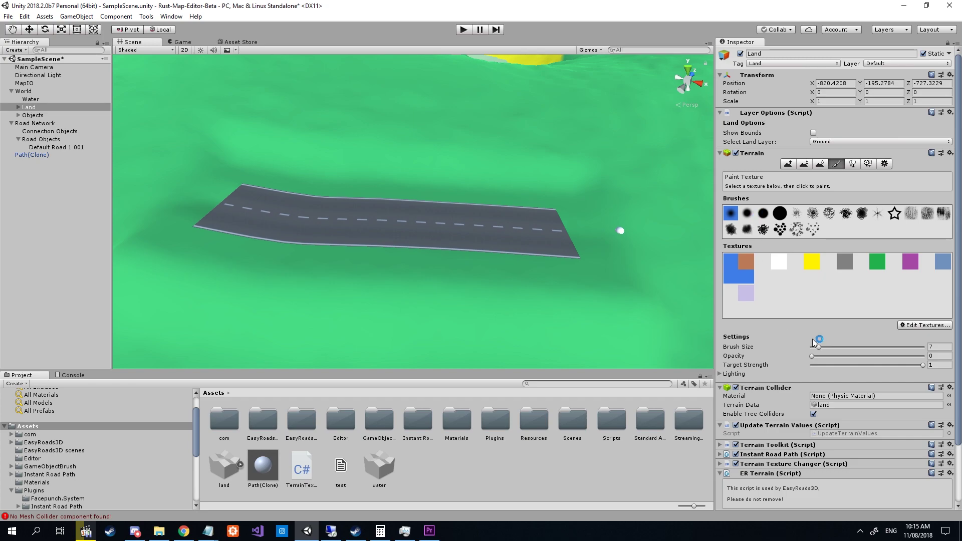
- With brush size 12 and opacity 8, paint brown then lavender texture around the road
drag(818, 347, 819, 358)
mouse_move(600, 234)
mouse_down()
mouse_move(240, 209)
mouse_move(264, 201)
mouse_move(542, 228)
mouse_up()
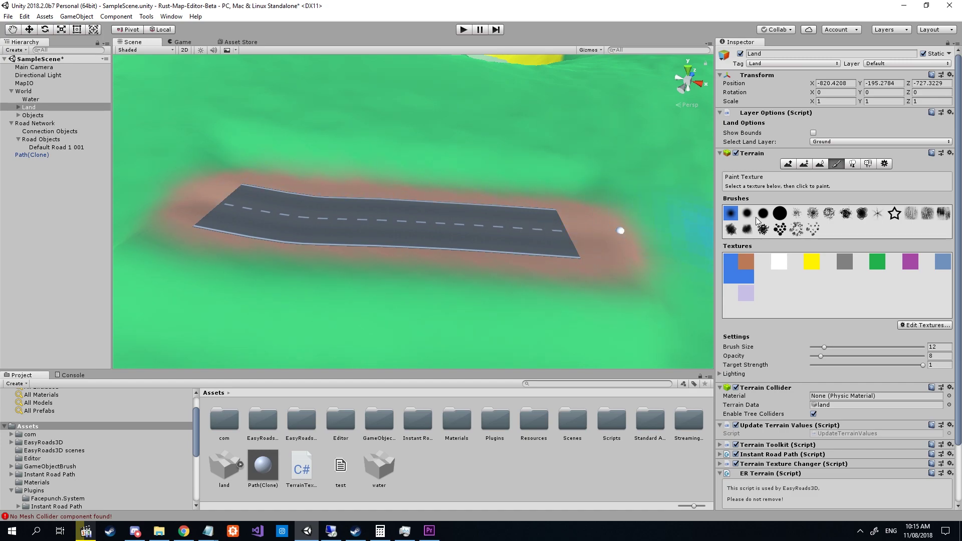
click(746, 292)
mouse_move(602, 239)
mouse_down()
mouse_move(426, 235)
mouse_move(240, 210)
mouse_move(635, 207)
mouse_up()
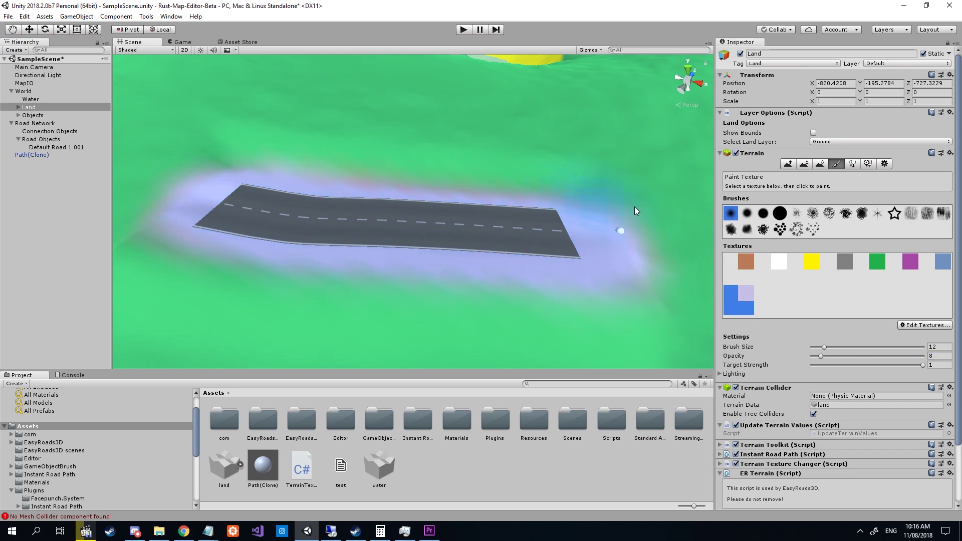
- Repaint the lavender band's lower edge below the road with the green texture
click(876, 264)
alt+drag(203, 299, 386, 299)
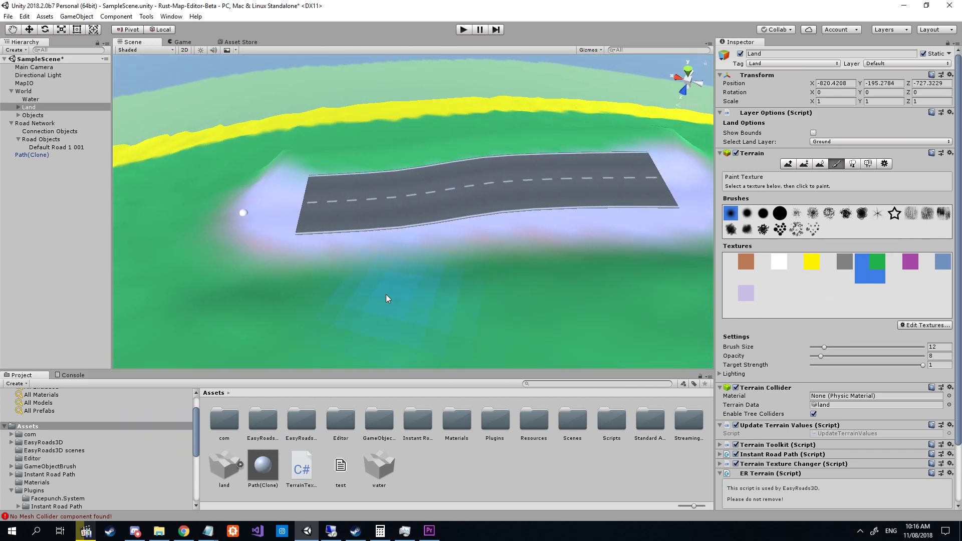
mouse_move(322, 302)
mouse_down()
mouse_move(536, 290)
mouse_move(671, 262)
mouse_up()
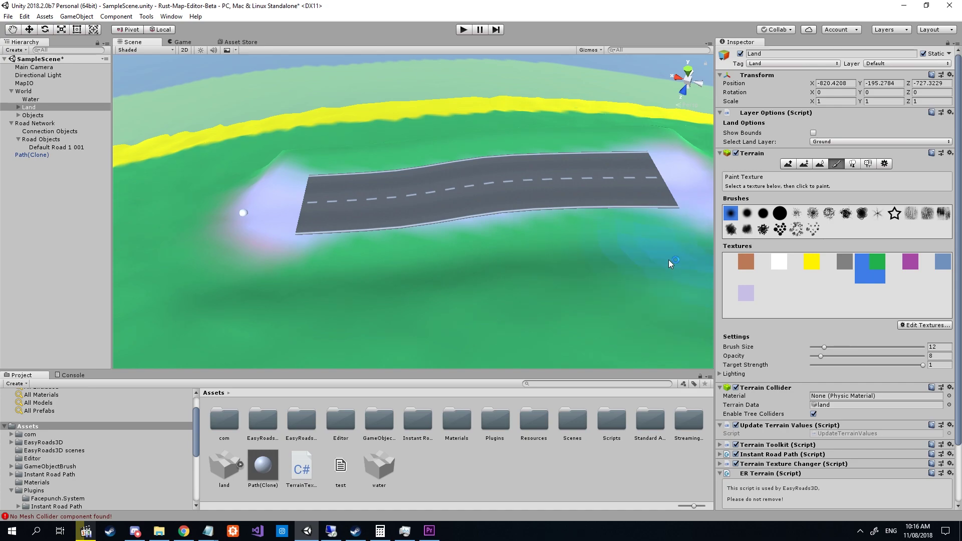
alt+drag(516, 275, 35, 204)
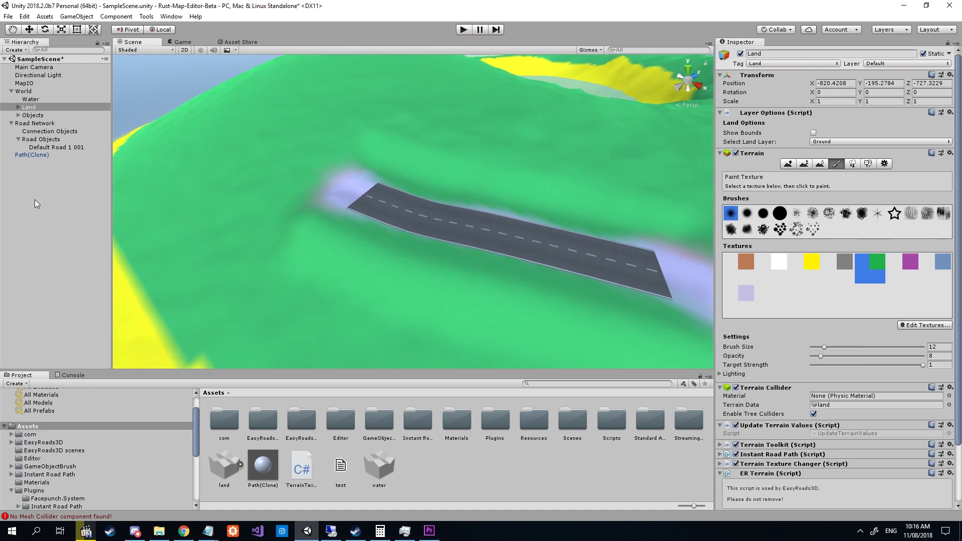
click(819, 164)
- Delete the Road Network object and its road from the scene
mouse_move(566, 168)
alt+mouse_down()
mouse_move(640, 172)
mouse_move(586, 234)
alt+mouse_up()
alt+drag(197, 187, 219, 107)
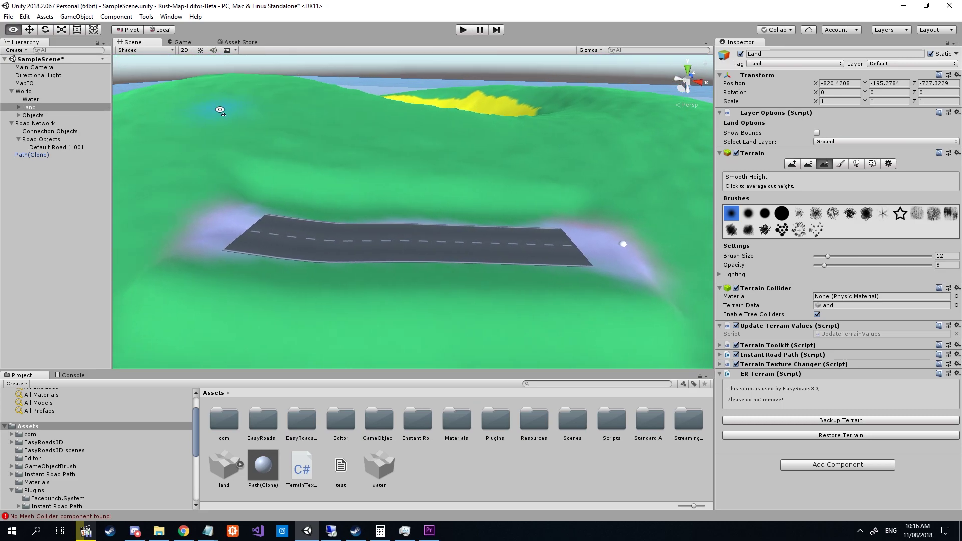
click(39, 124)
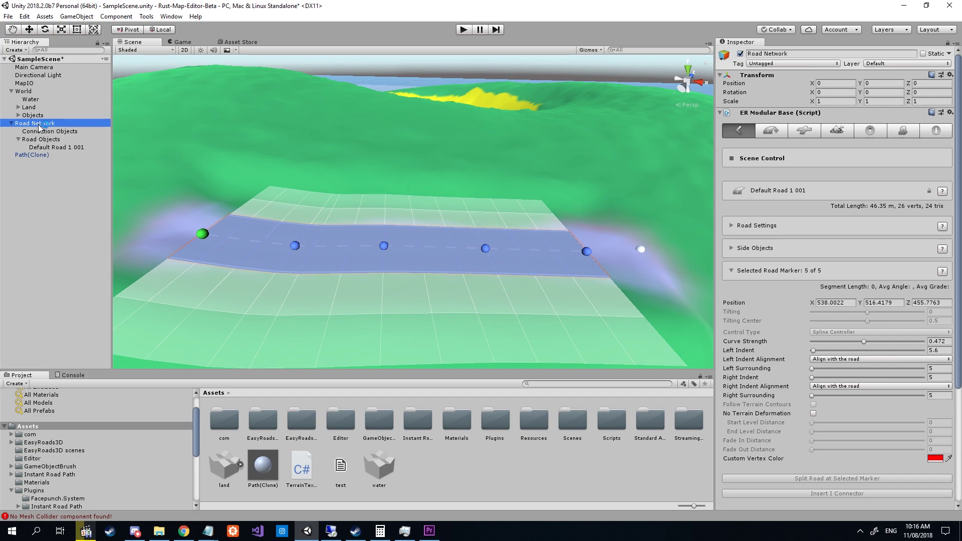
key(Delete)
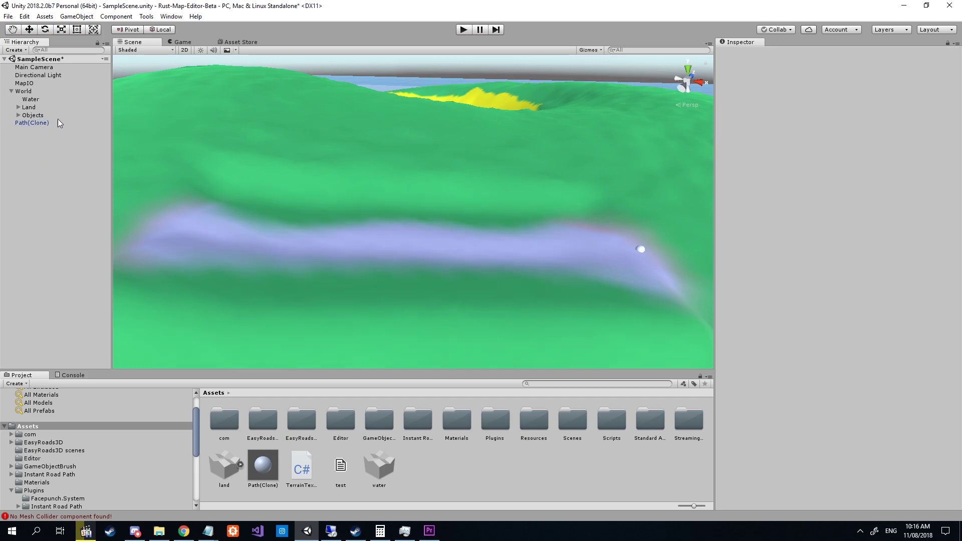
- Move Path(Clone) into Objects > Paths and select the MapIO object
click(19, 115)
mouse_move(23, 140)
mouse_down()
mouse_move(49, 131)
mouse_move(40, 131)
mouse_up()
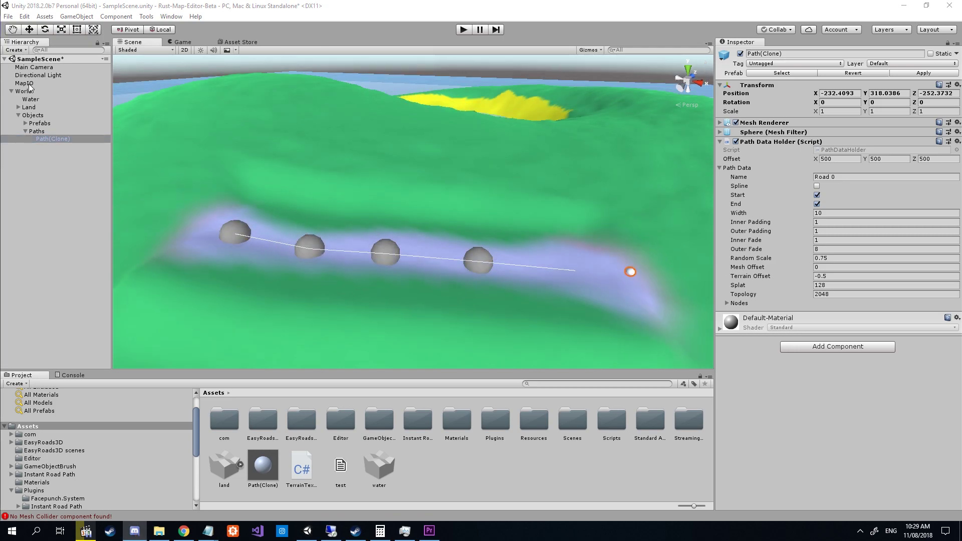
click(29, 85)
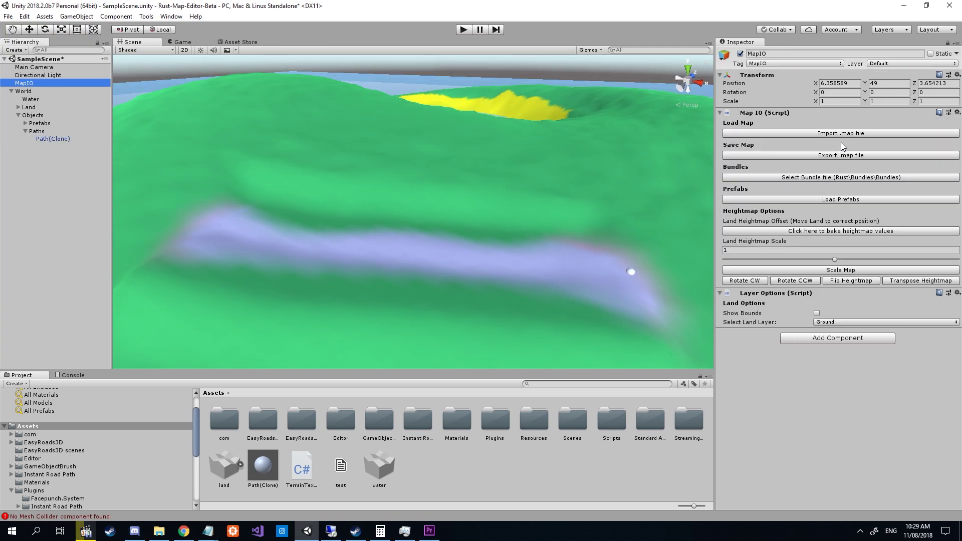
- Export the map to the Desktop as topology islandr.map, based on topology island.map
click(839, 231)
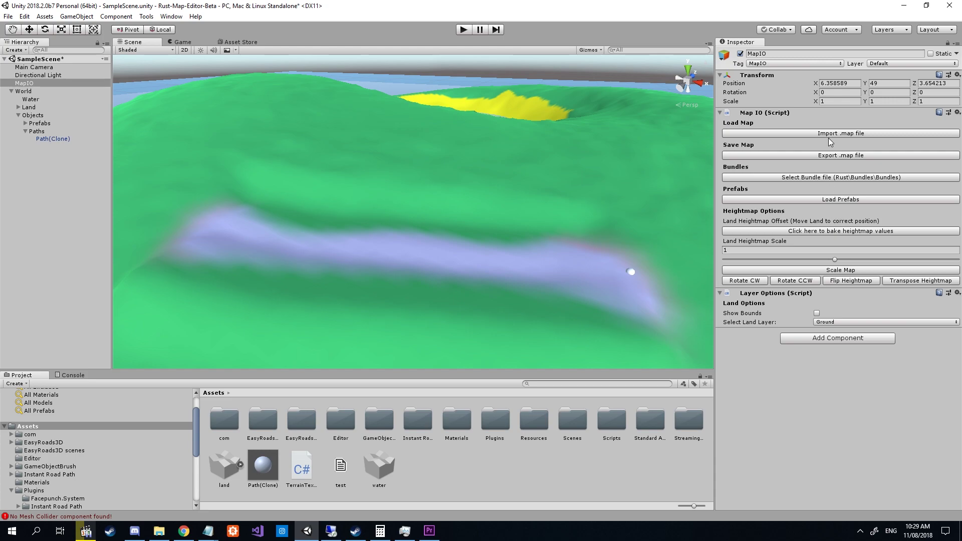
click(838, 156)
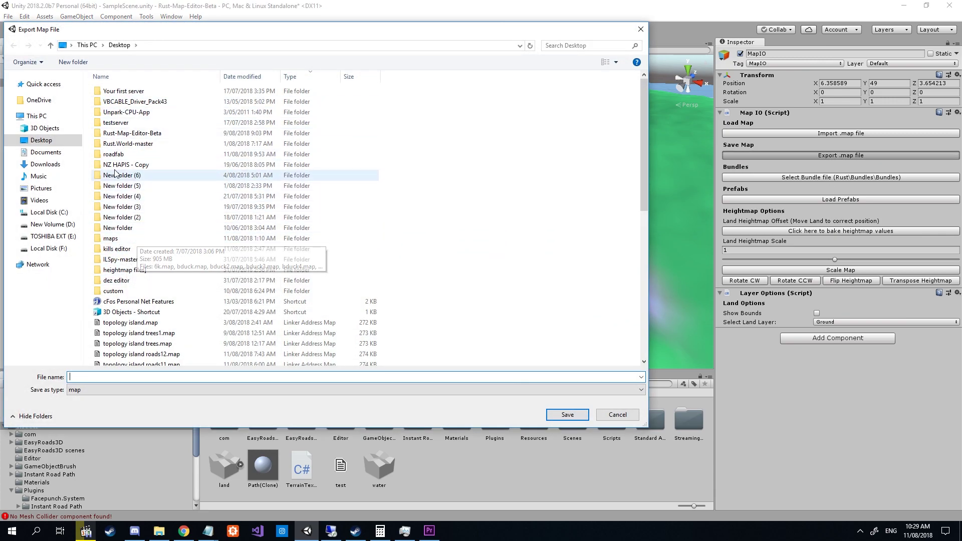
scroll(150, 333, down, 1)
scroll(151, 333, up, 1)
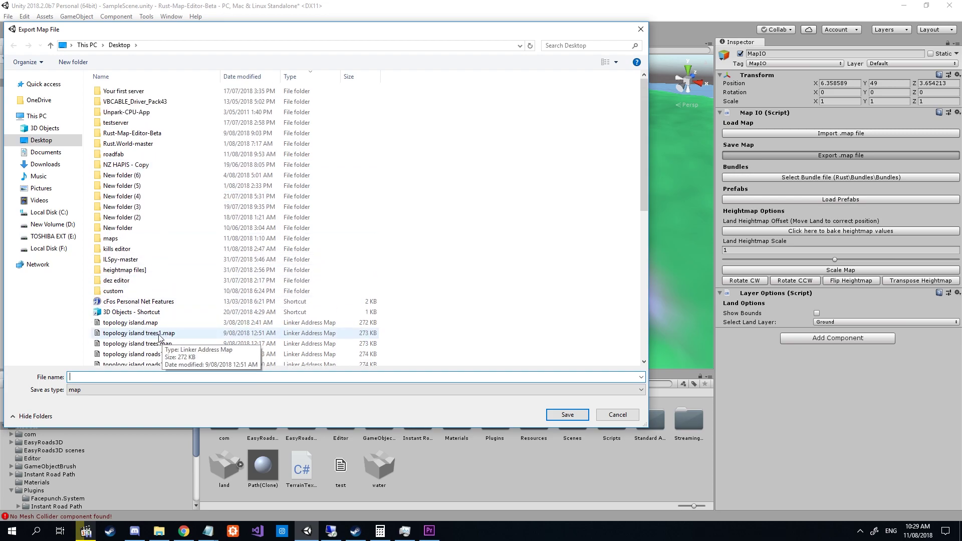
click(153, 325)
click(135, 378)
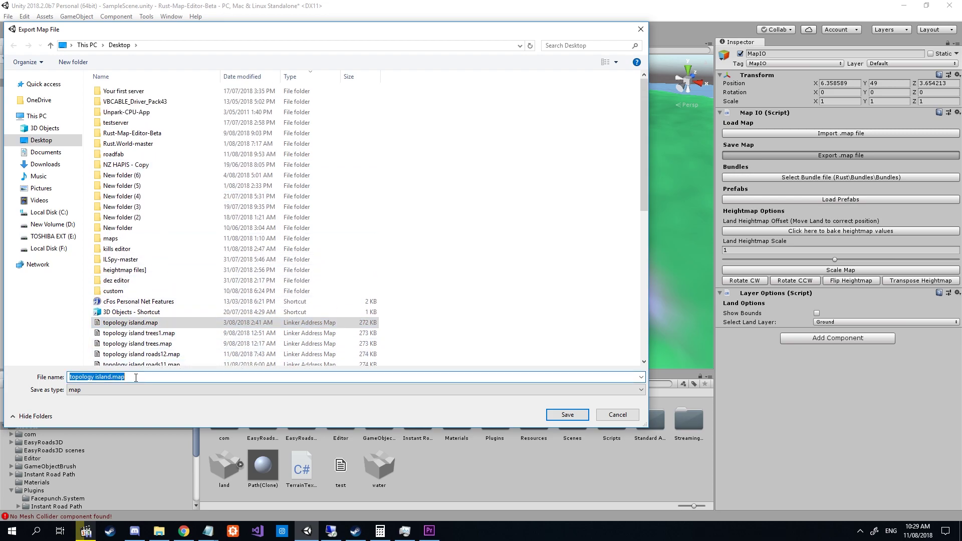
click(112, 378)
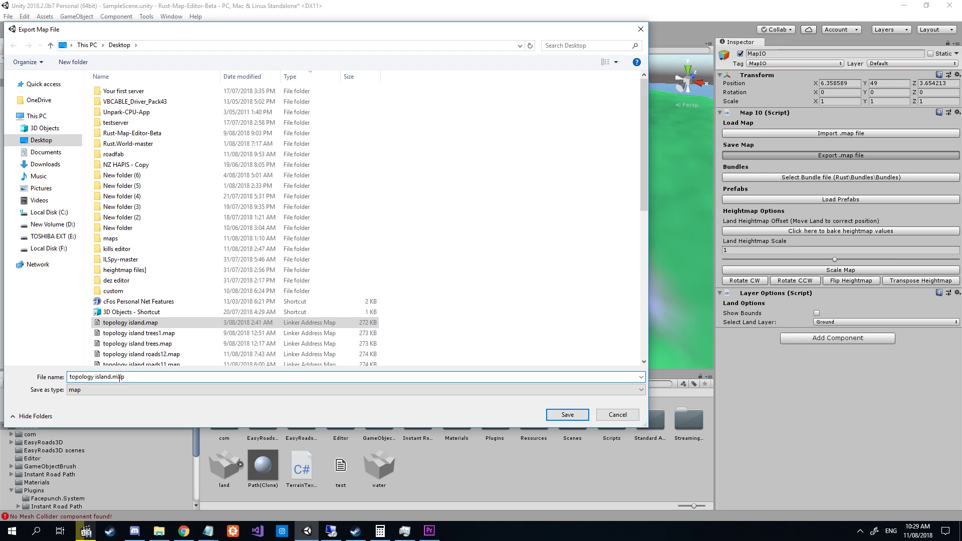
text(r1)
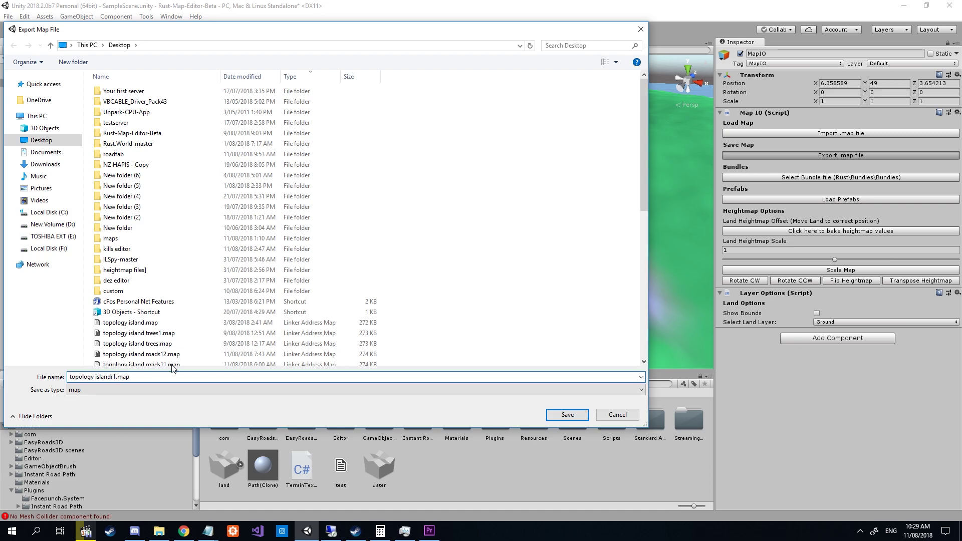
click(569, 416)
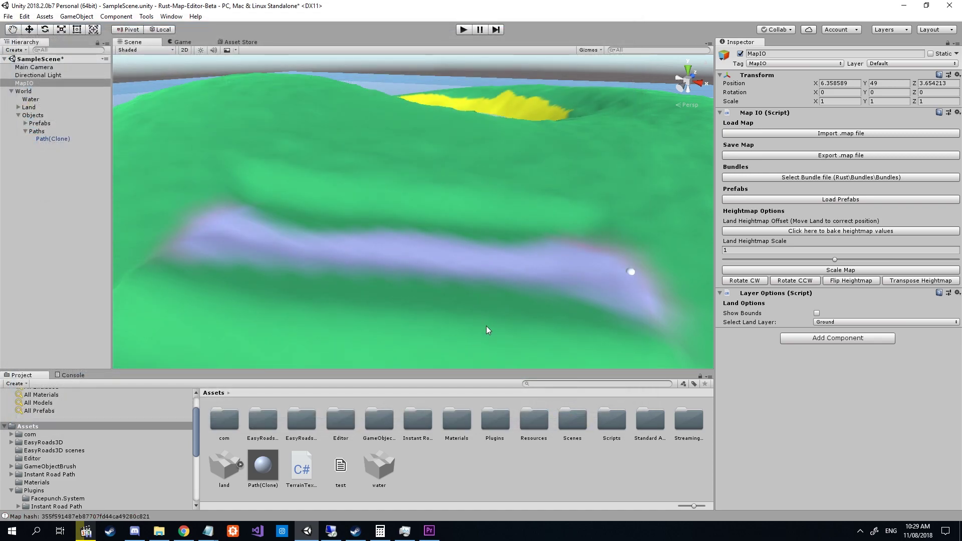